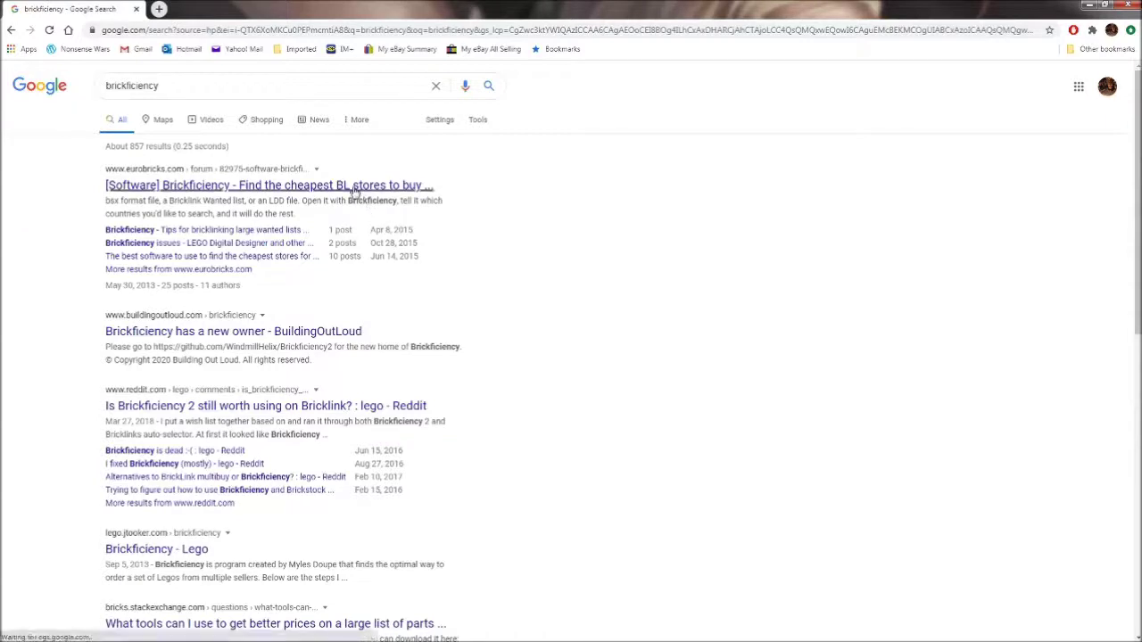
# - Open the Eurobricks forum topic about Brickficiency and follow its link to the Brickficiency2 GitHub repository
pyautogui.click(354, 187)
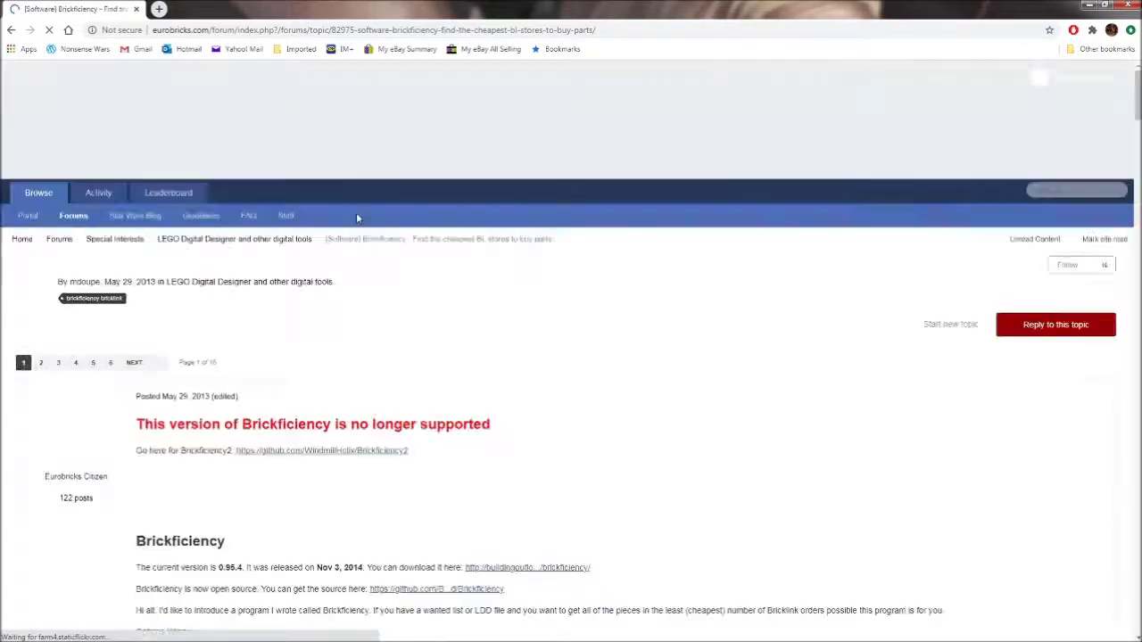
pyautogui.scroll(-1, 409, 309)
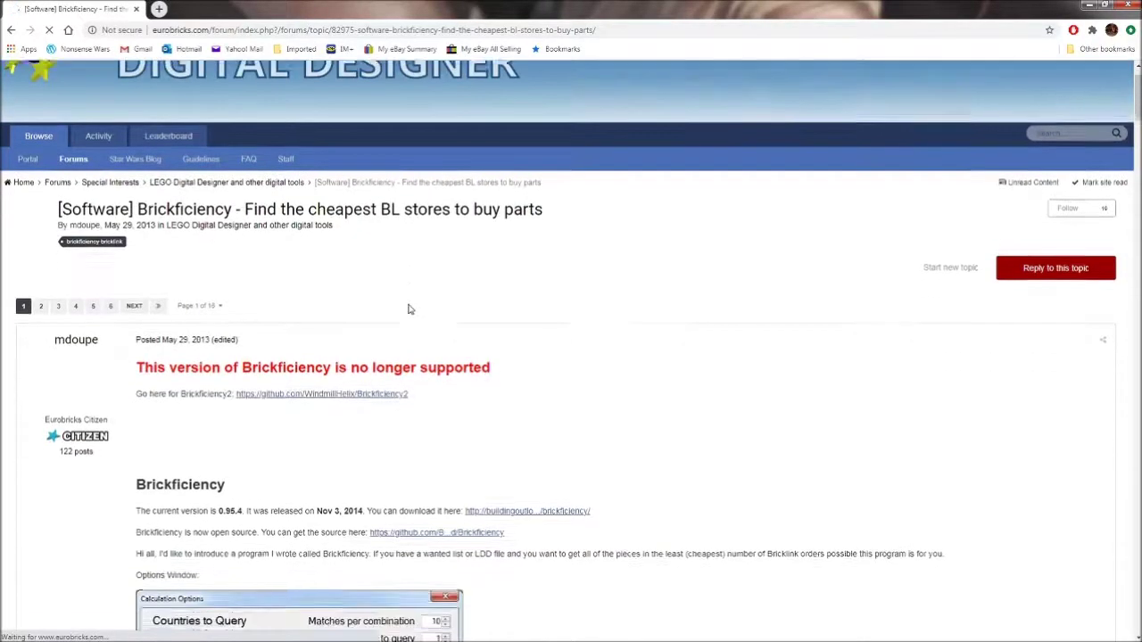
pyautogui.click(392, 396)
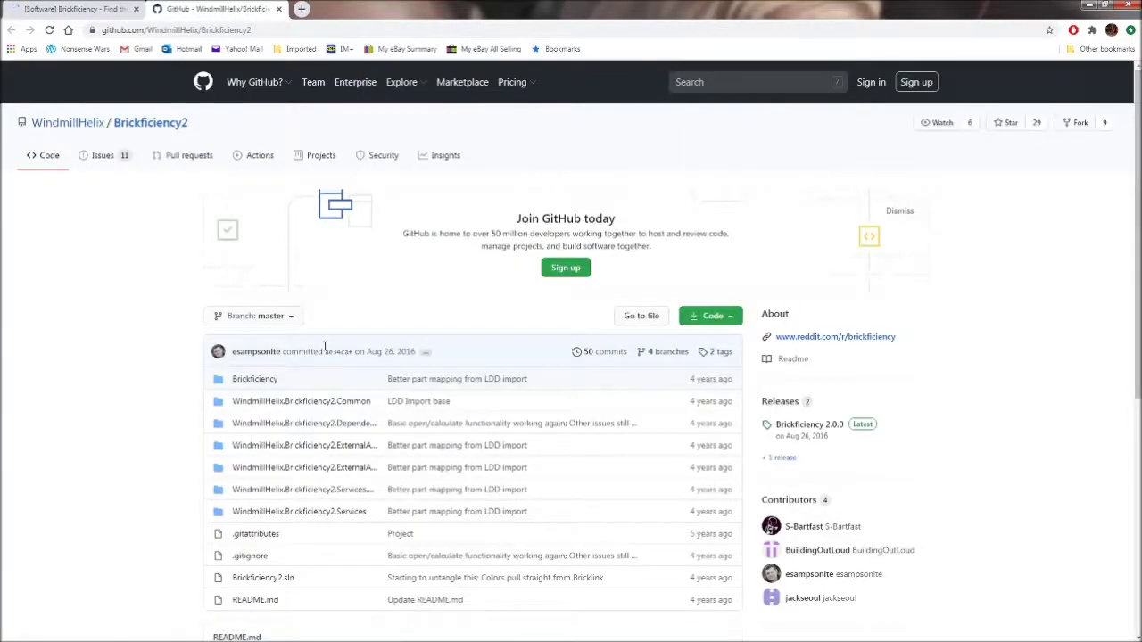
# - Open the Brickficiency 2.0.1a pre-release in the repository's release list and download Brickficiency_2.0.1a.zip
pyautogui.scroll(-1, 326, 348)
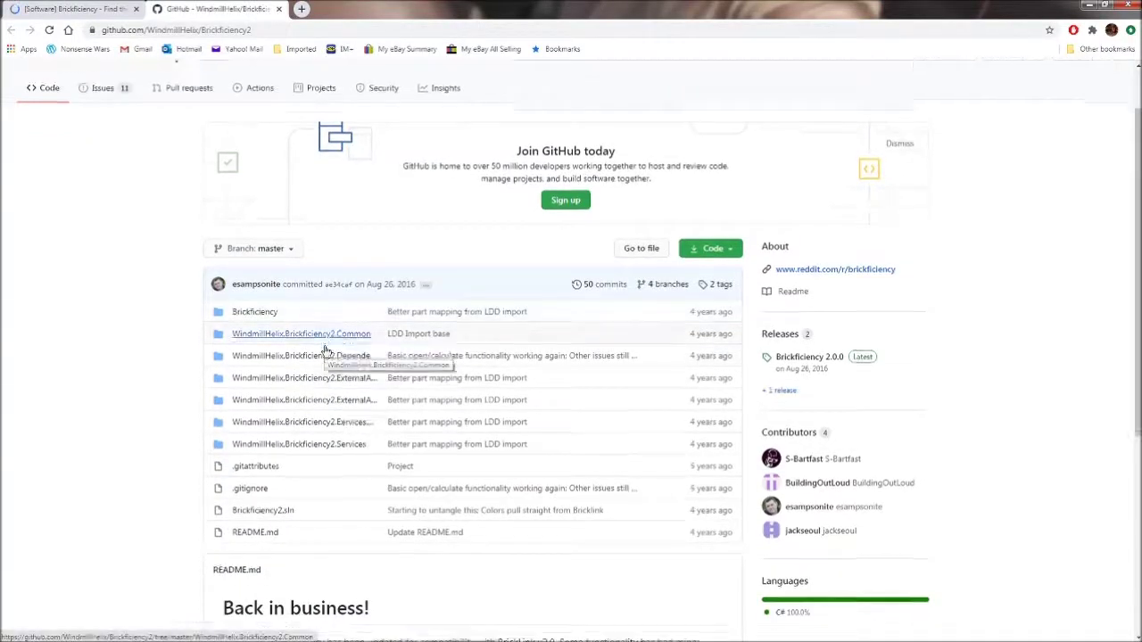
pyautogui.scroll(-2, 326, 349)
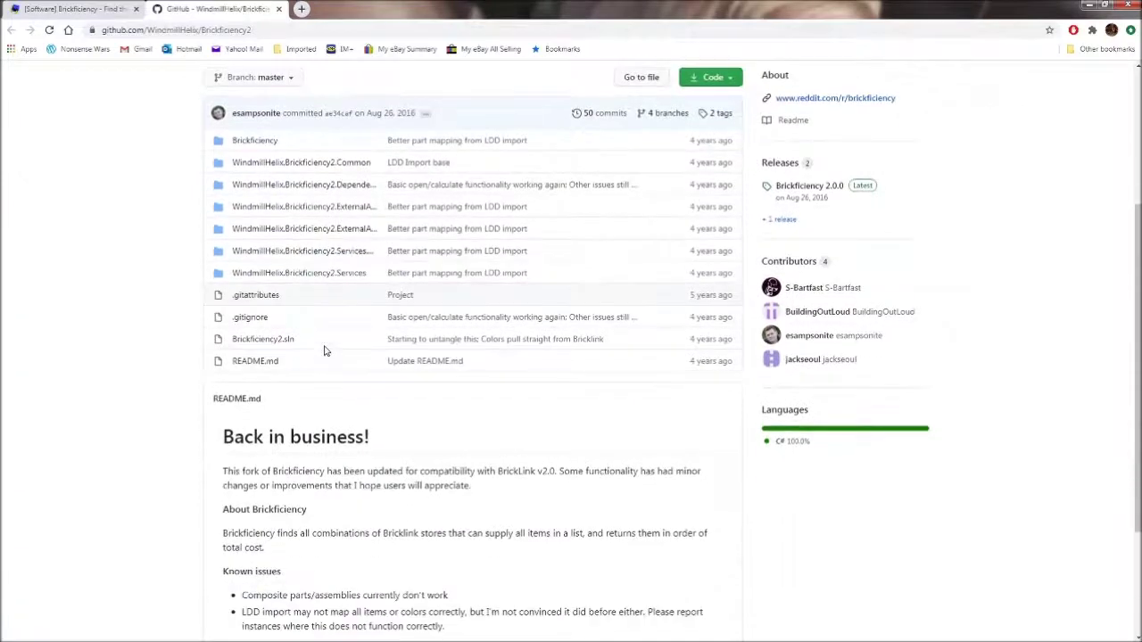
pyautogui.scroll(-1, 325, 351)
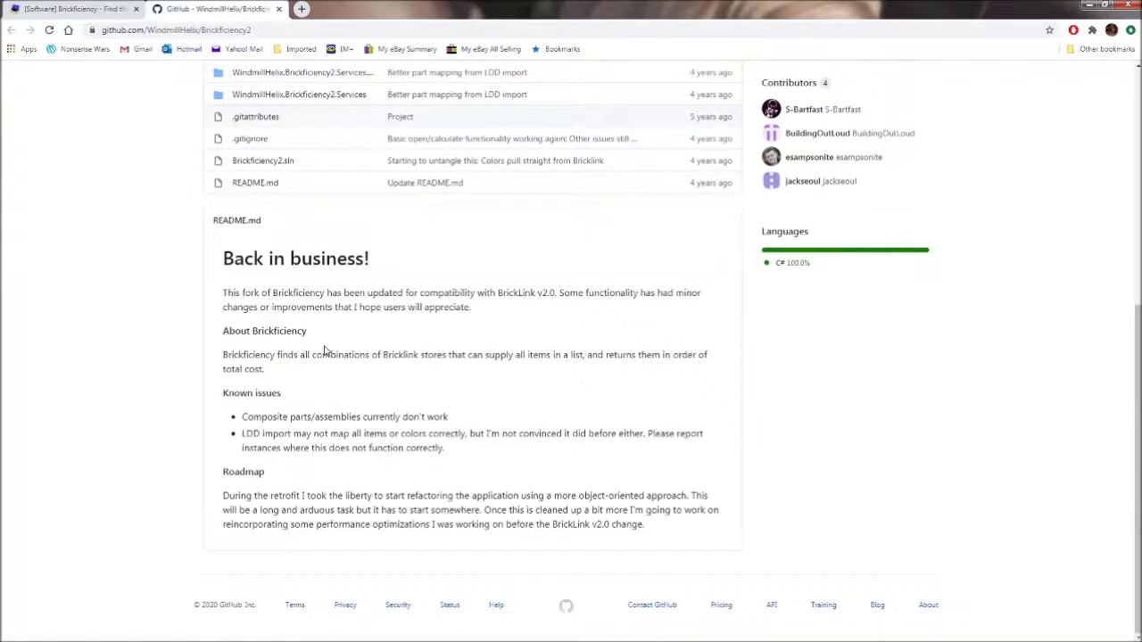
pyautogui.scroll(4, 325, 351)
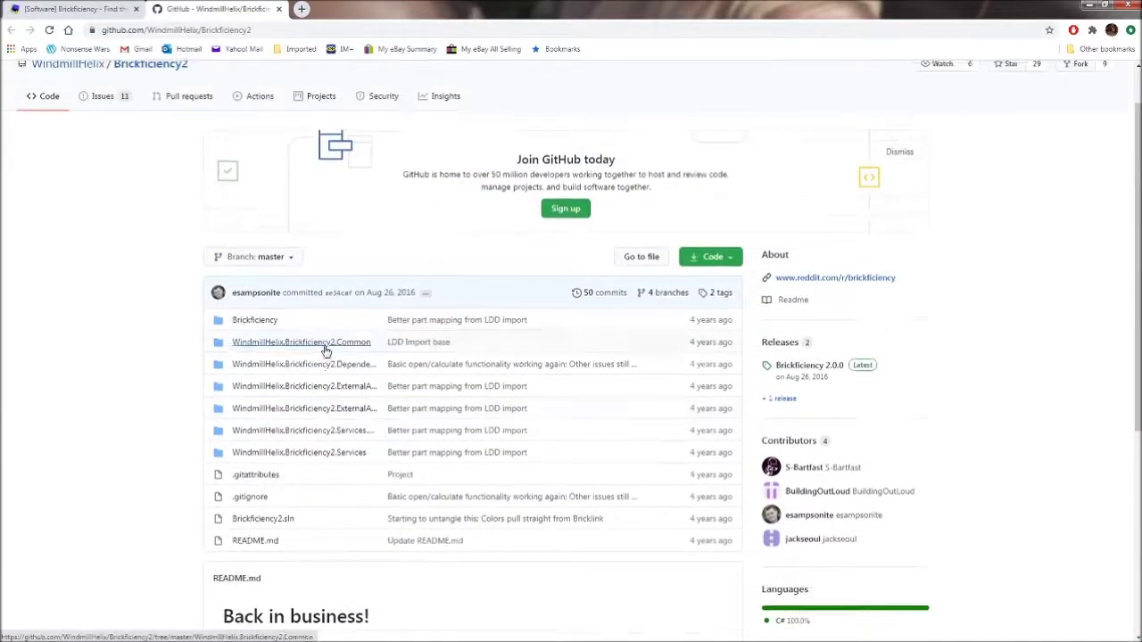
pyautogui.scroll(1, 326, 350)
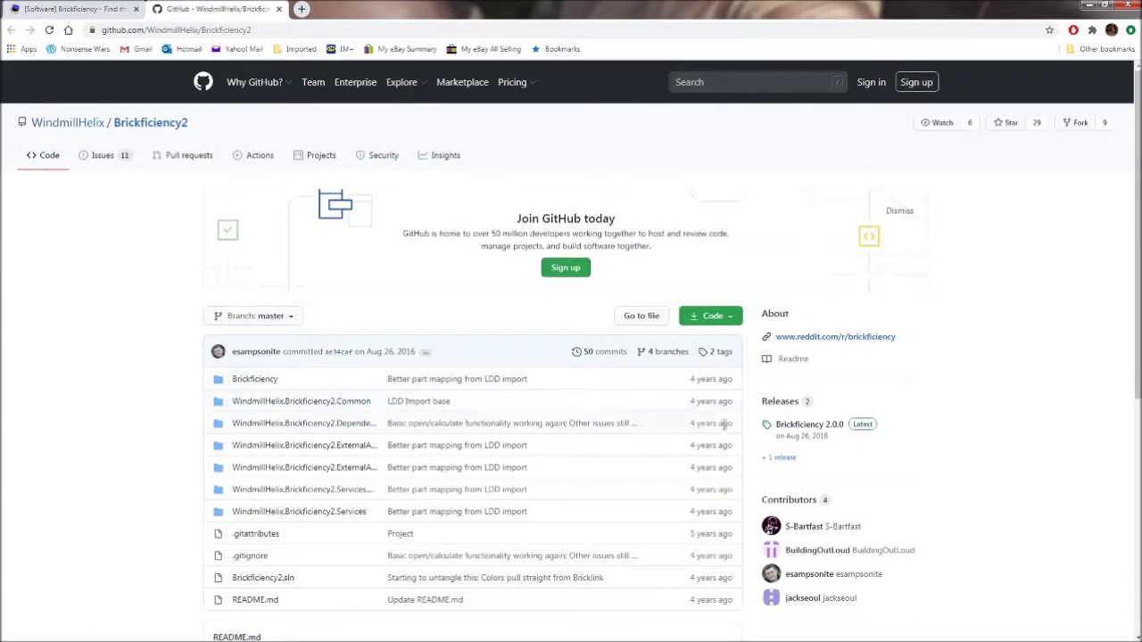
pyautogui.click(783, 459)
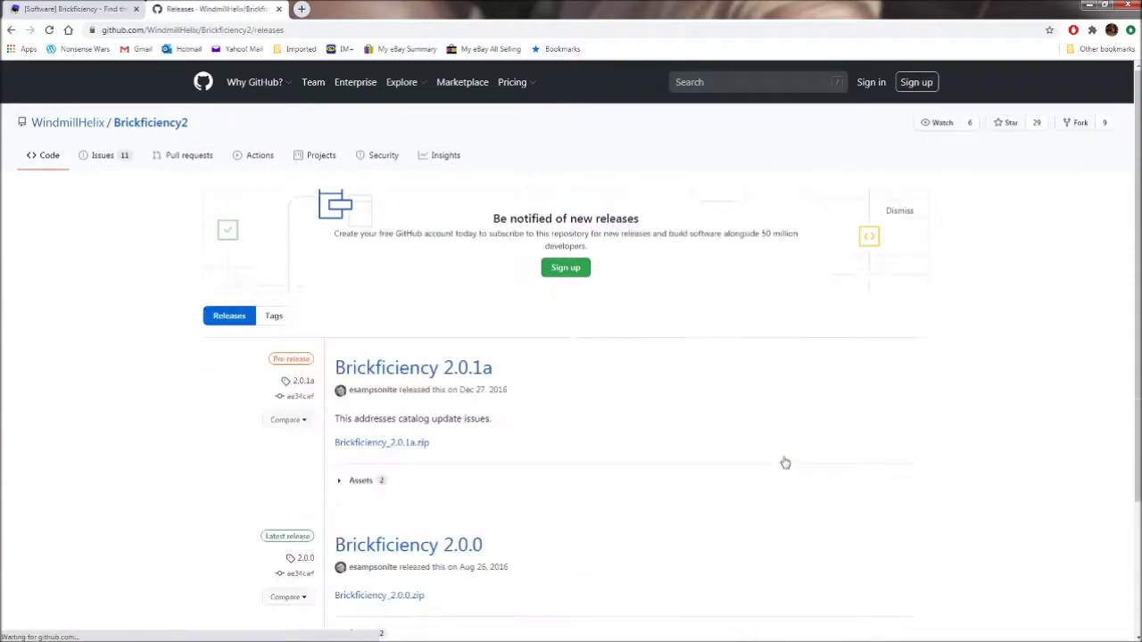
pyautogui.moveTo(447, 390); pyautogui.dragTo(513, 393)
pyautogui.click(553, 424)
pyautogui.click(415, 375)
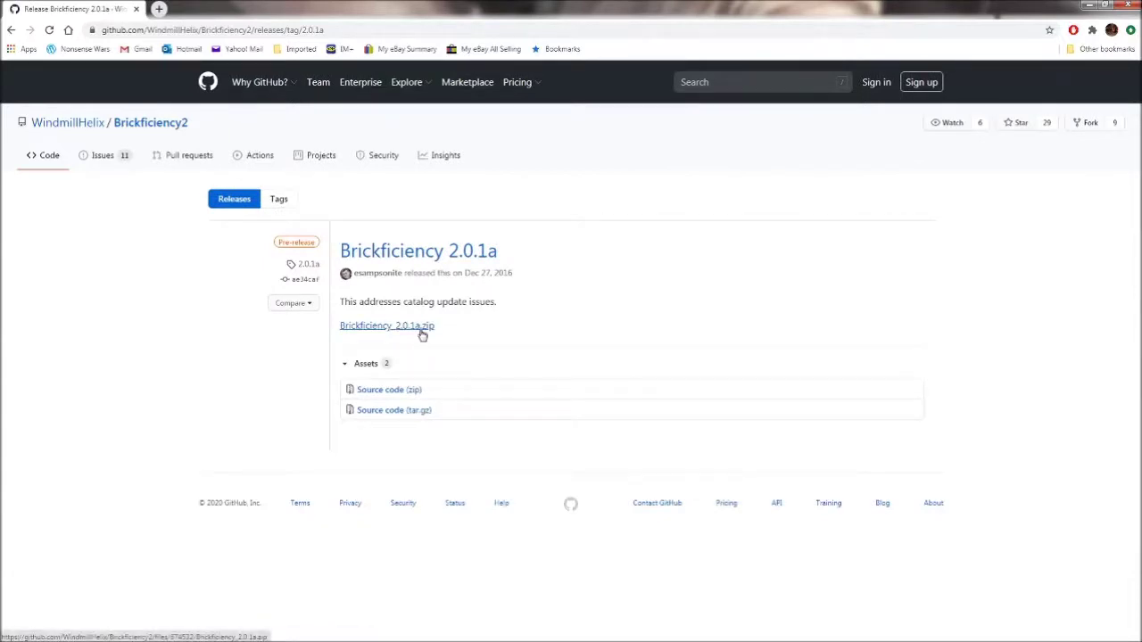
pyautogui.click(423, 334)
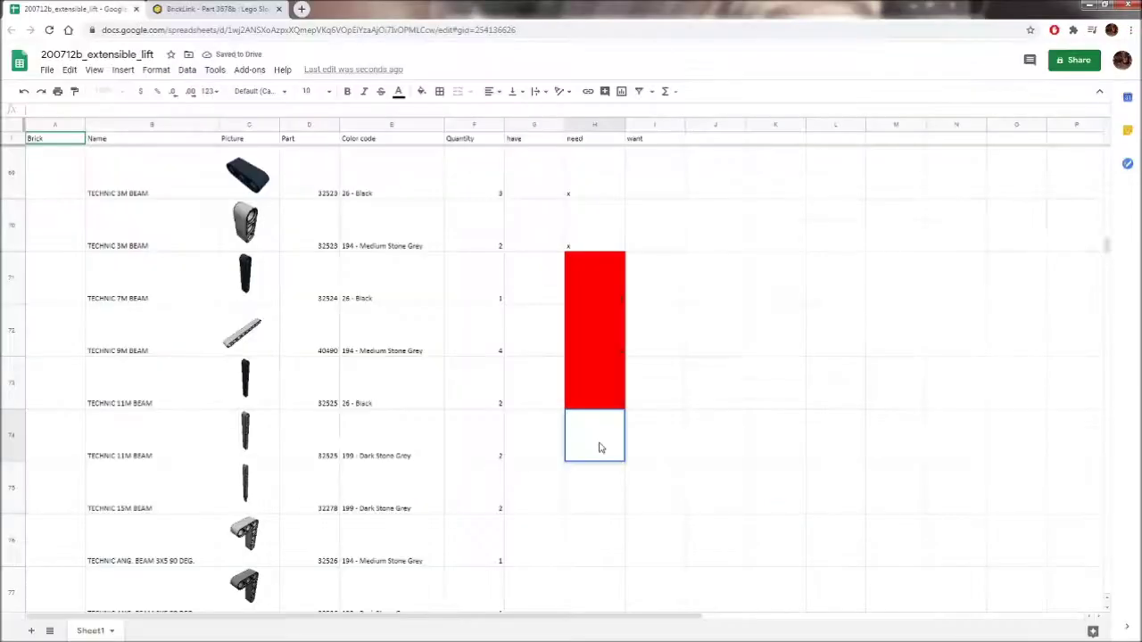
# - In the 200712b_extensible_lift sheet, enter x in the need column for the beams and levers in rows 74 to 80
pyautogui.write('x')
pyautogui.press('Return')
pyautogui.write('x')
pyautogui.press('Return')
pyautogui.write('x')
pyautogui.press('Return')
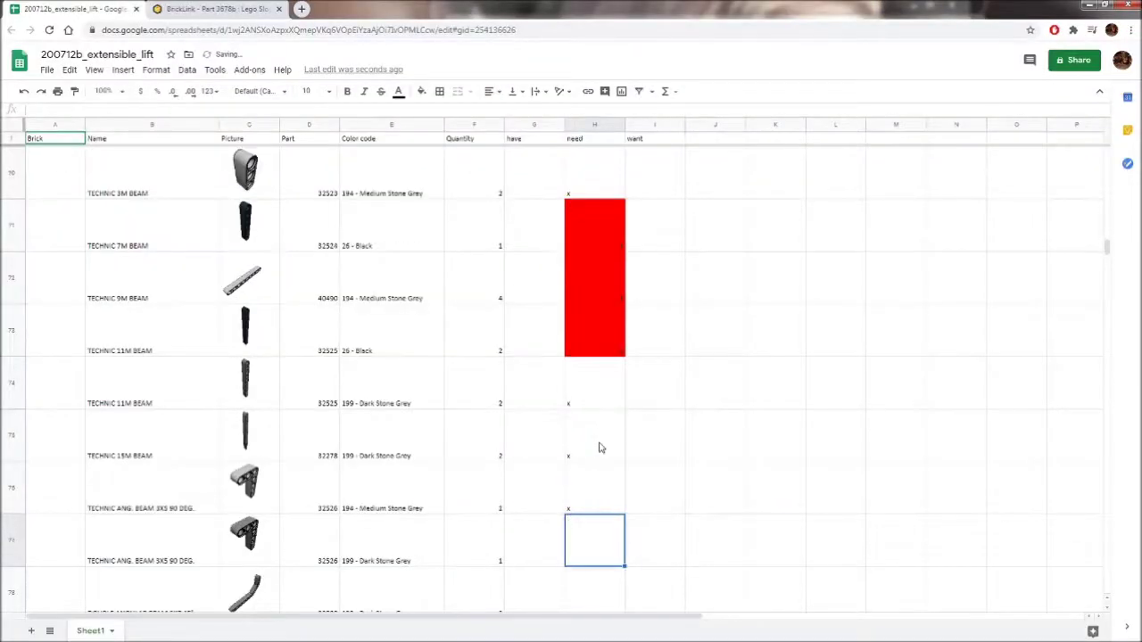
pyautogui.write('x')
pyautogui.press('Return')
pyautogui.press('Up')
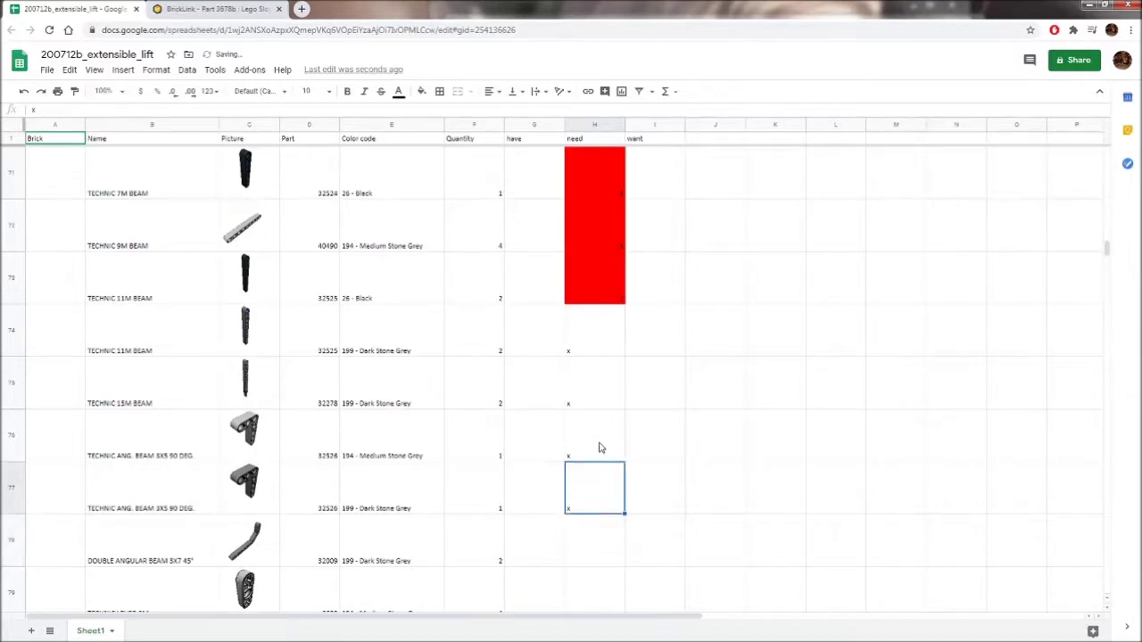
pyautogui.press('Up')
pyautogui.press('Down')
pyautogui.press('Down')
pyautogui.write('x')
pyautogui.press('Return')
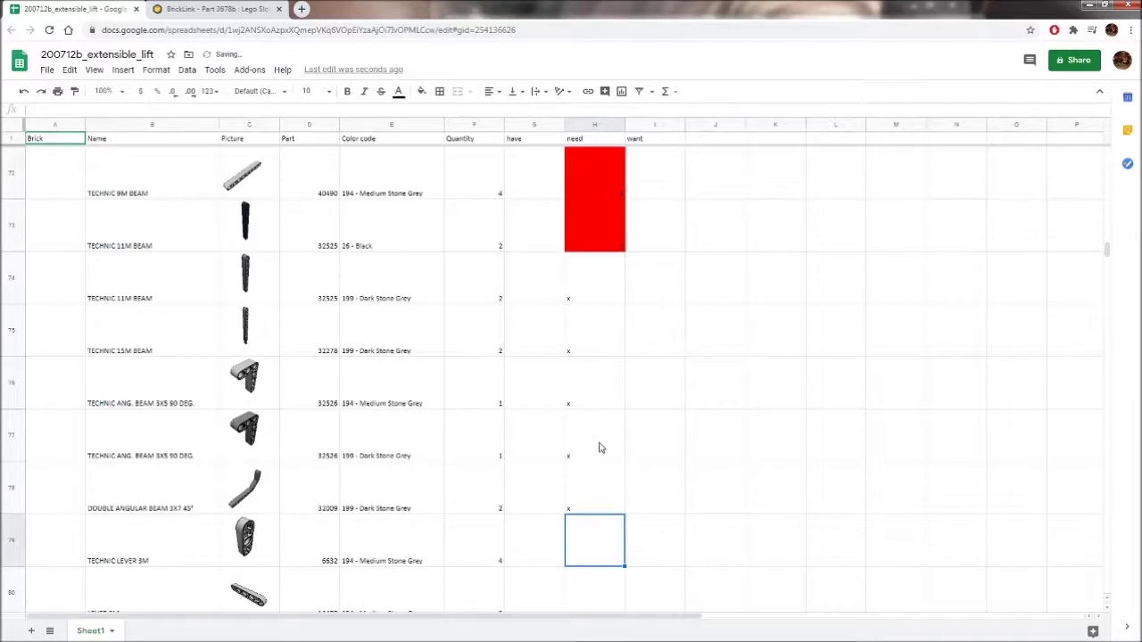
pyautogui.write('x')
pyautogui.press('Return')
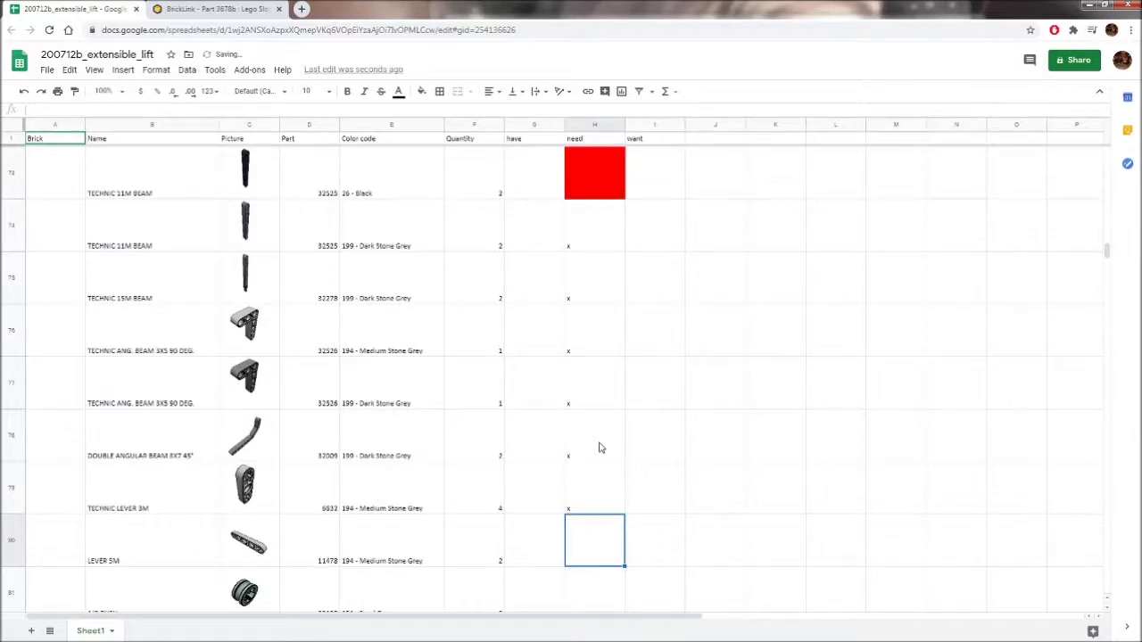
pyautogui.write('x')
pyautogui.press('Return')
# - Enter x in the need column for rows 81 to 88, from the sand green 1/2 bush through the bush for cross axle
pyautogui.write('x')
pyautogui.press('Return')
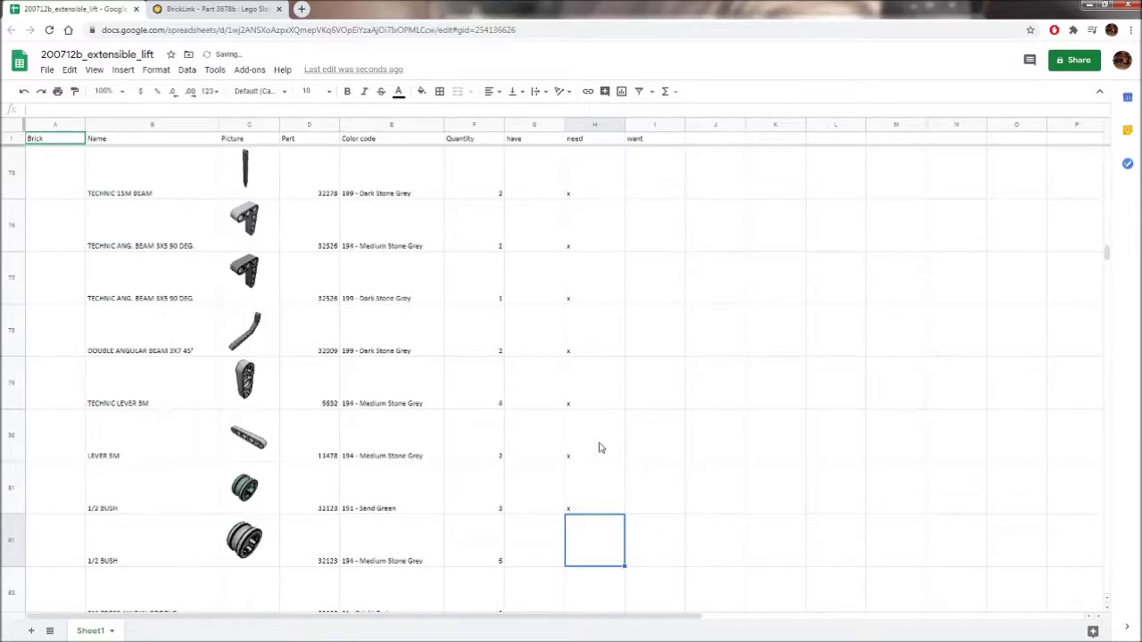
pyautogui.write('x')
pyautogui.press('Return')
pyautogui.write('x')
pyautogui.press('Return')
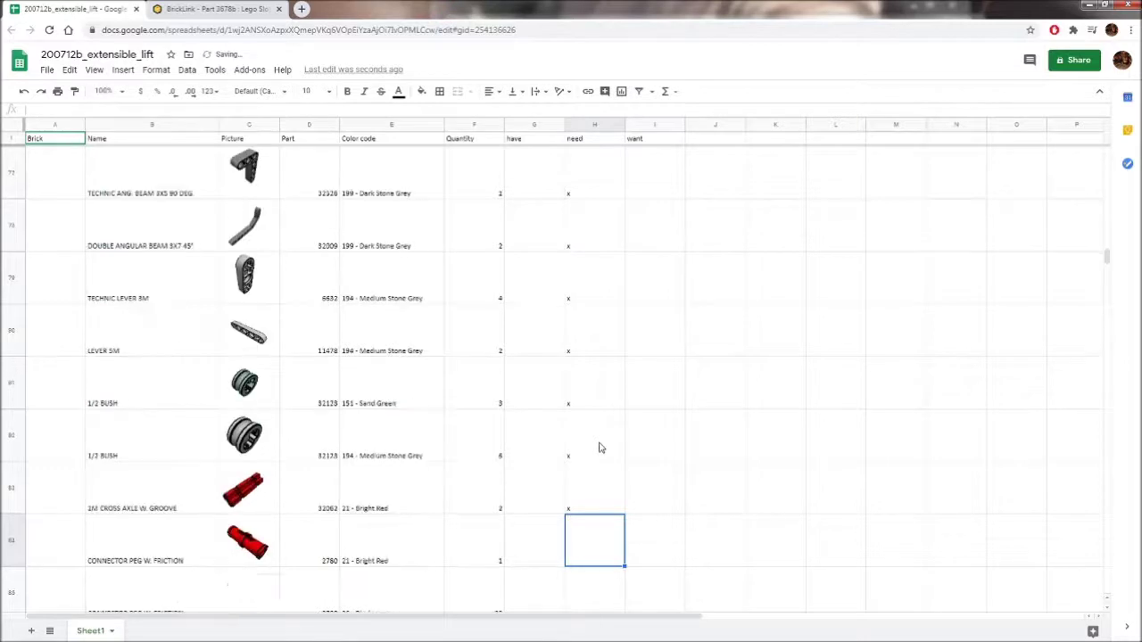
pyautogui.write('x')
pyautogui.press('Return')
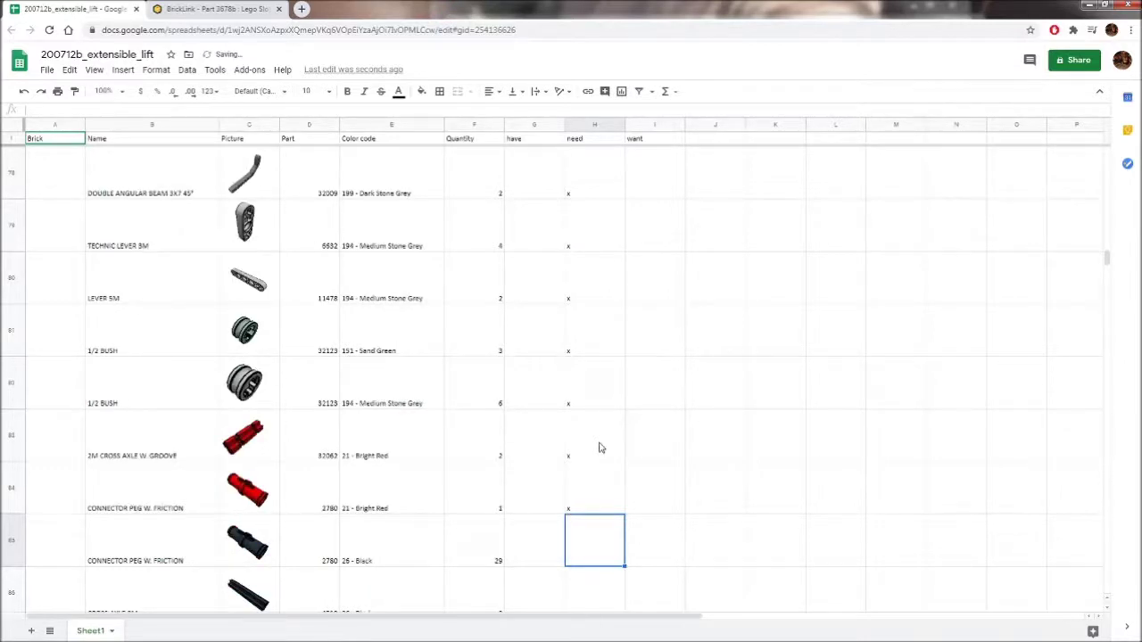
pyautogui.write('x')
pyautogui.press('Return')
pyautogui.write('x')
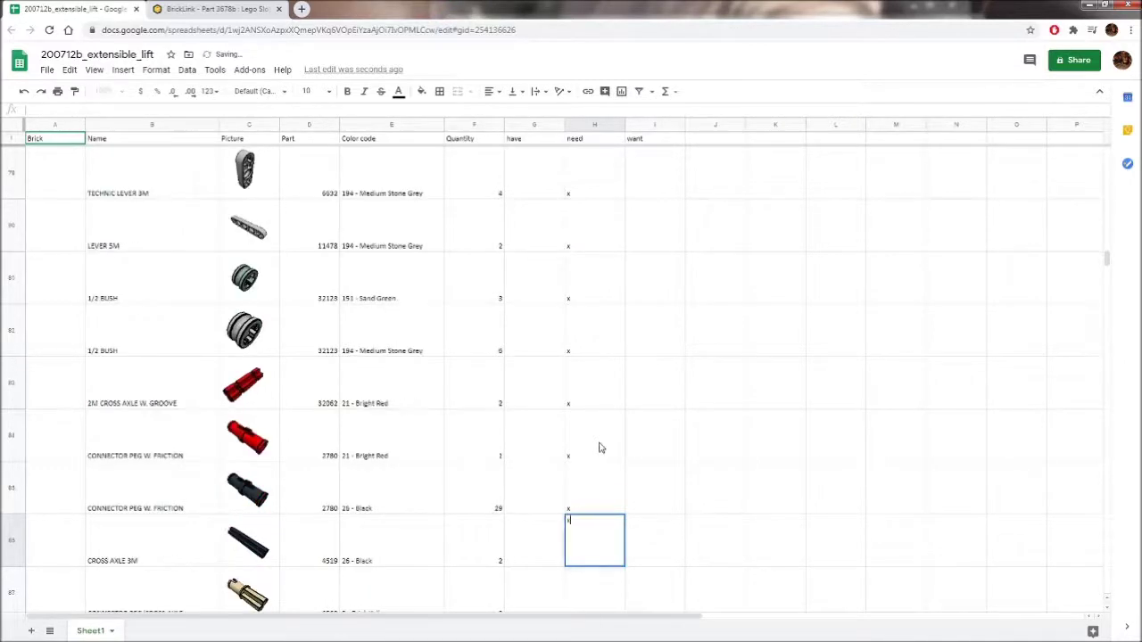
pyautogui.press('Return')
pyautogui.write('x')
pyautogui.press('Return')
pyautogui.write('x')
pyautogui.press('Return')
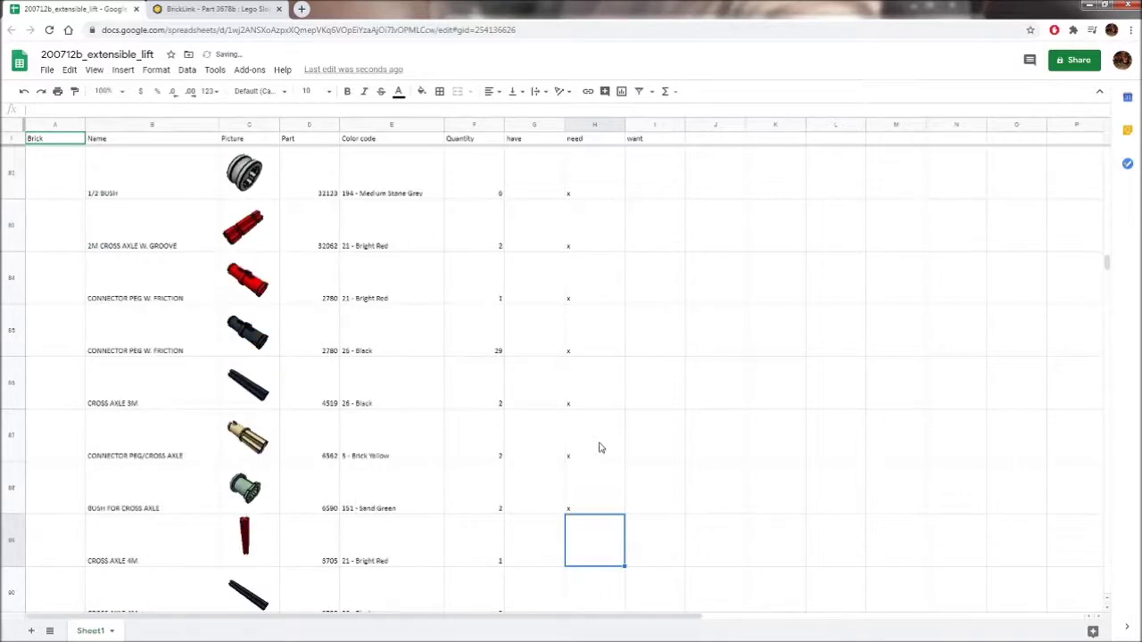
# - Enter x in the need column for rows 89 to 96, from the bright red cross axle 4M through the cross axle 5M
pyautogui.write('x')
pyautogui.press('Return')
pyautogui.write('x')
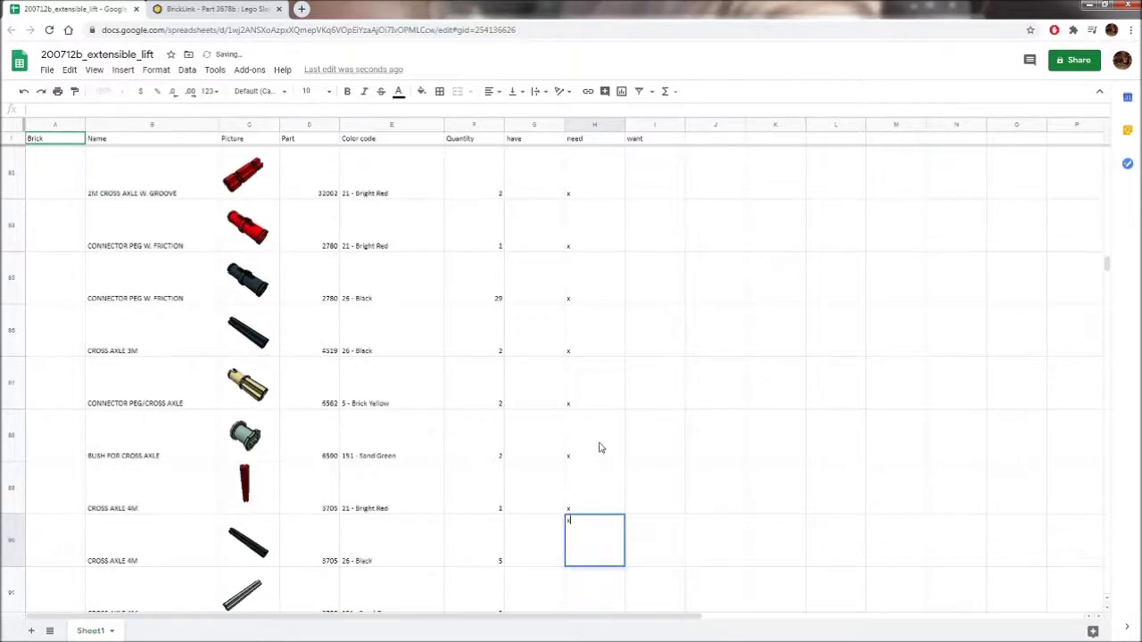
pyautogui.press('Return')
pyautogui.write('x')
pyautogui.press('Return')
pyautogui.write('x')
pyautogui.press('Return')
pyautogui.write('x')
pyautogui.press('Return')
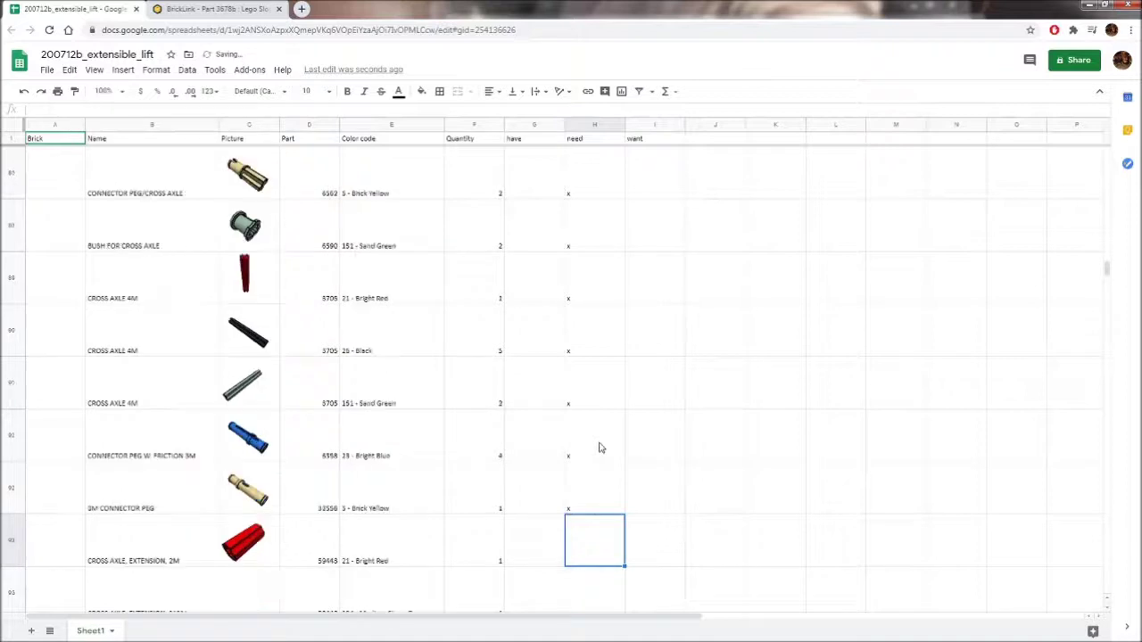
pyautogui.write('x')
pyautogui.press('Return')
pyautogui.write('x')
pyautogui.press('Return')
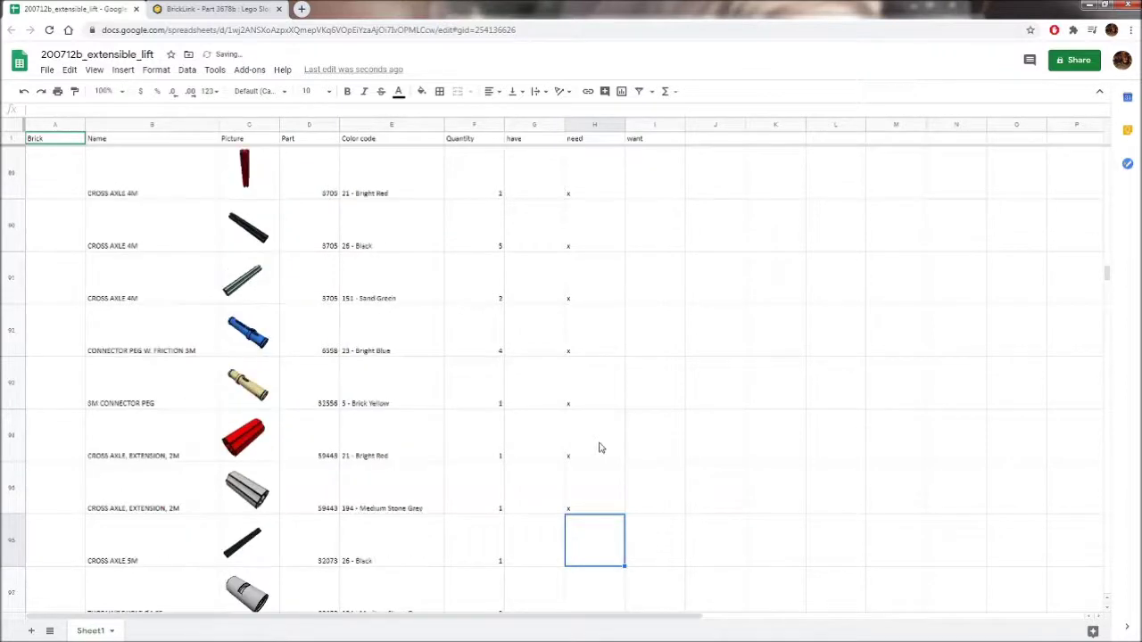
pyautogui.write('x')
pyautogui.press('Return')
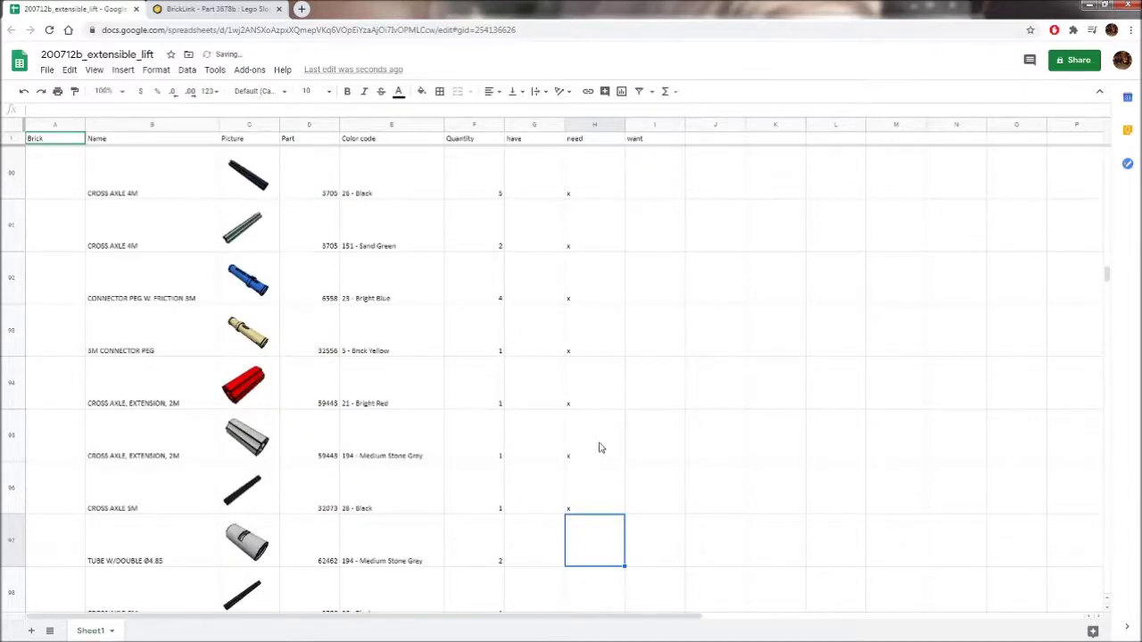
# - Enter 2 in the want column for the TUBE W/DOUBLE Ø4.85 row and fill that cell with yellow
pyautogui.write('2')
pyautogui.press('BackSpace')
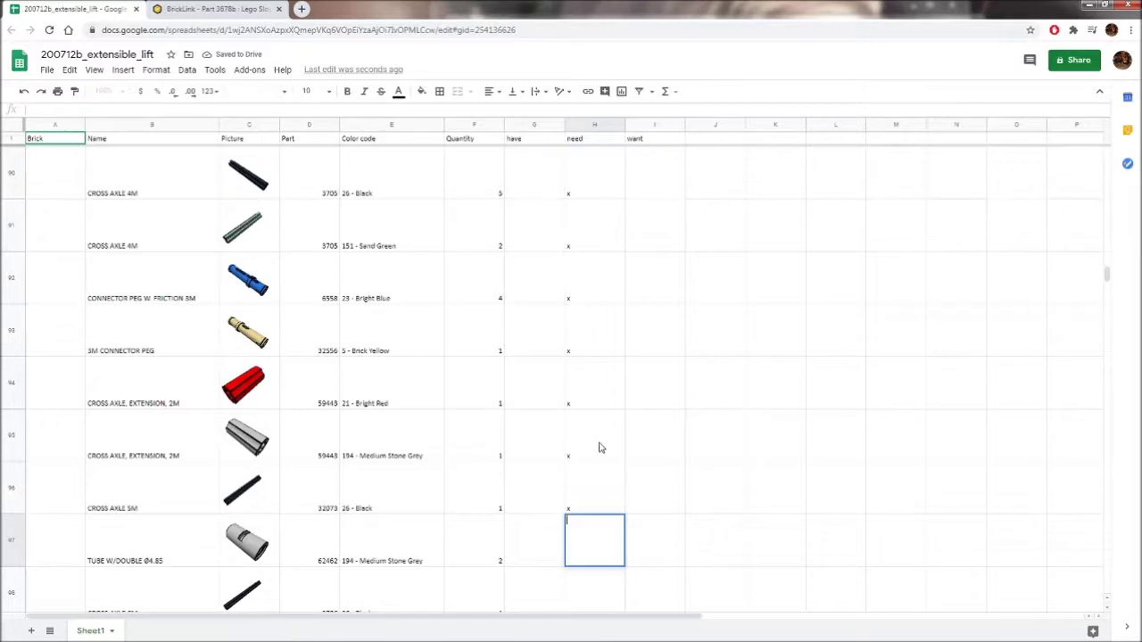
pyautogui.press('Tab')
pyautogui.write('2')
pyautogui.press('Tab')
pyautogui.click(670, 559)
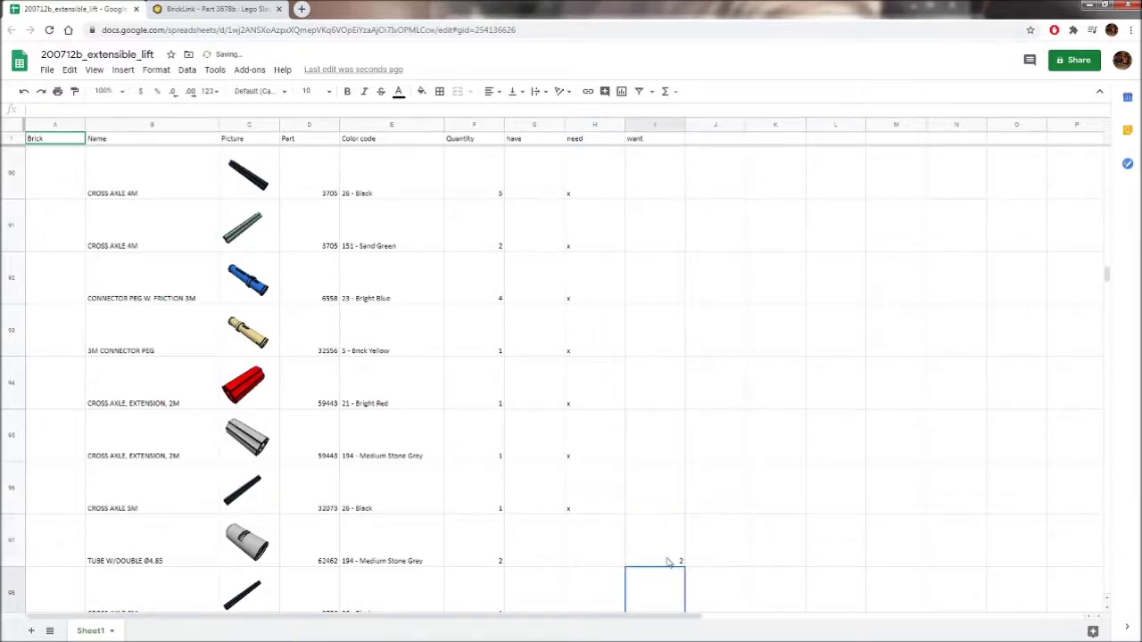
pyautogui.click(423, 92)
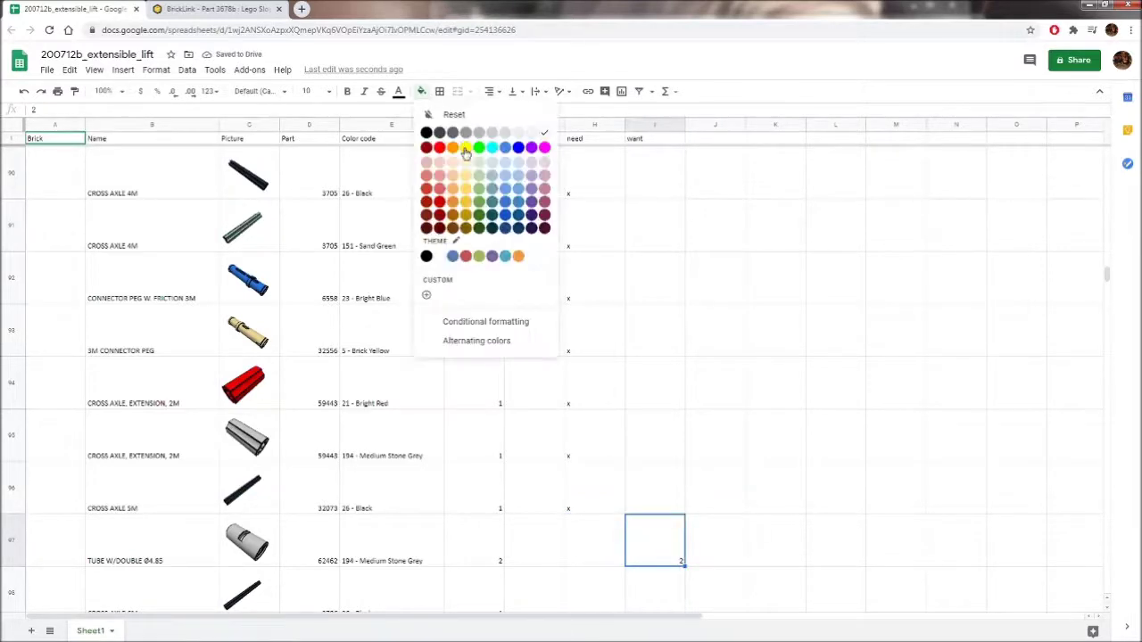
pyautogui.click(466, 147)
pyautogui.click(568, 372)
pyautogui.scroll(-1, 571, 377)
pyautogui.click(587, 488)
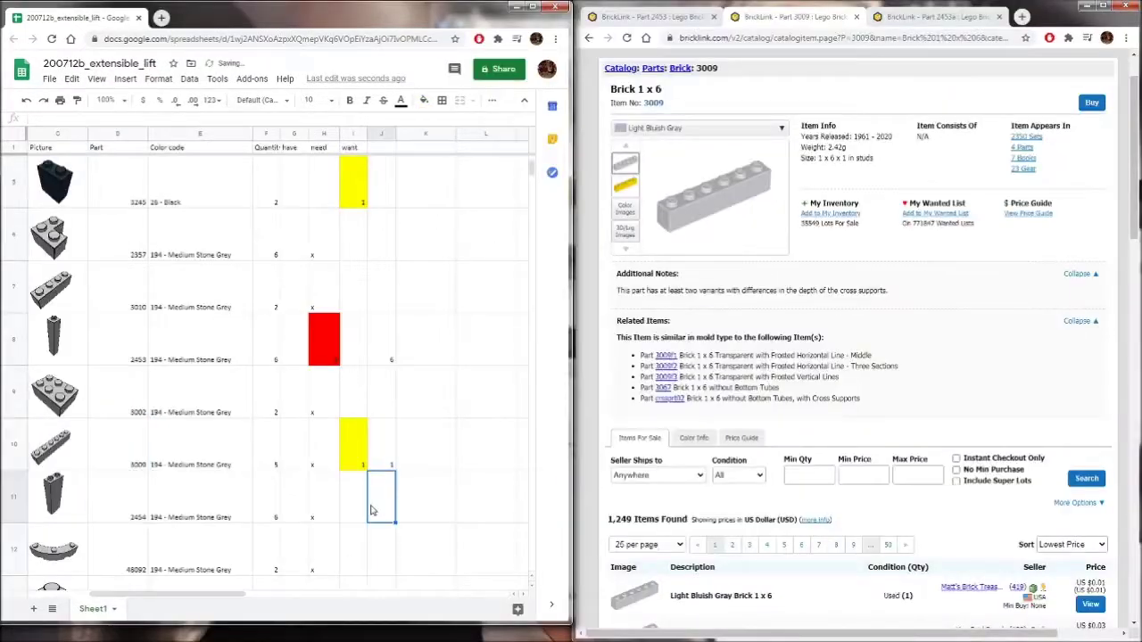
# - Look up part 3895 from the black TECHNIC BRICK 1X12 row on BrickLink and list its Black lots for sale
pyautogui.scroll(-1, 339, 466)
pyautogui.scroll(-6, 340, 466)
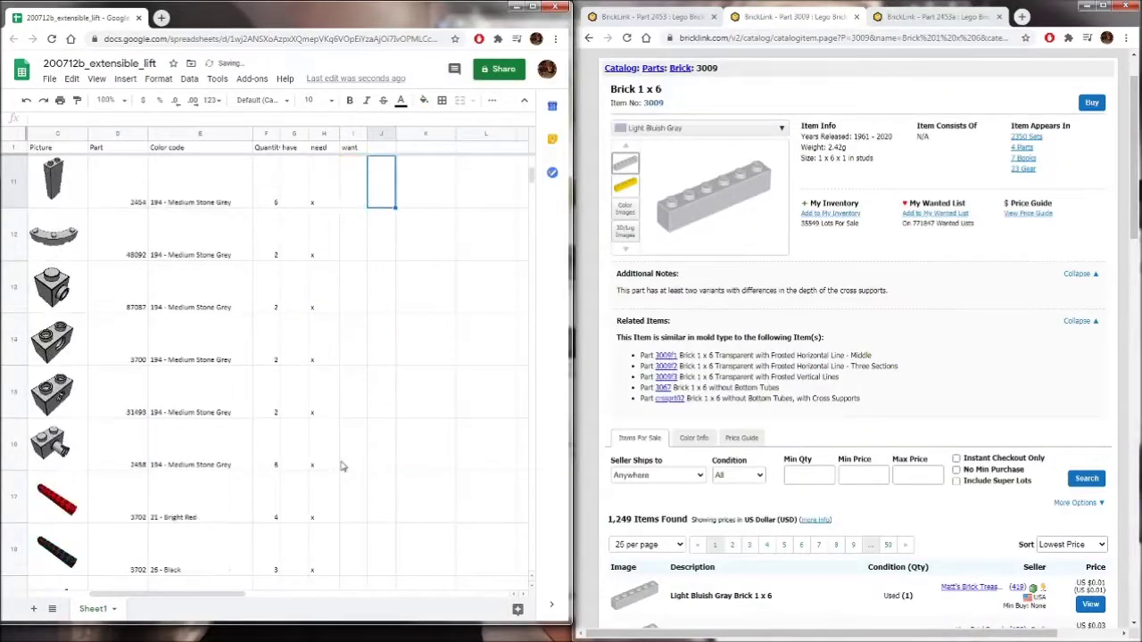
pyautogui.click(122, 359)
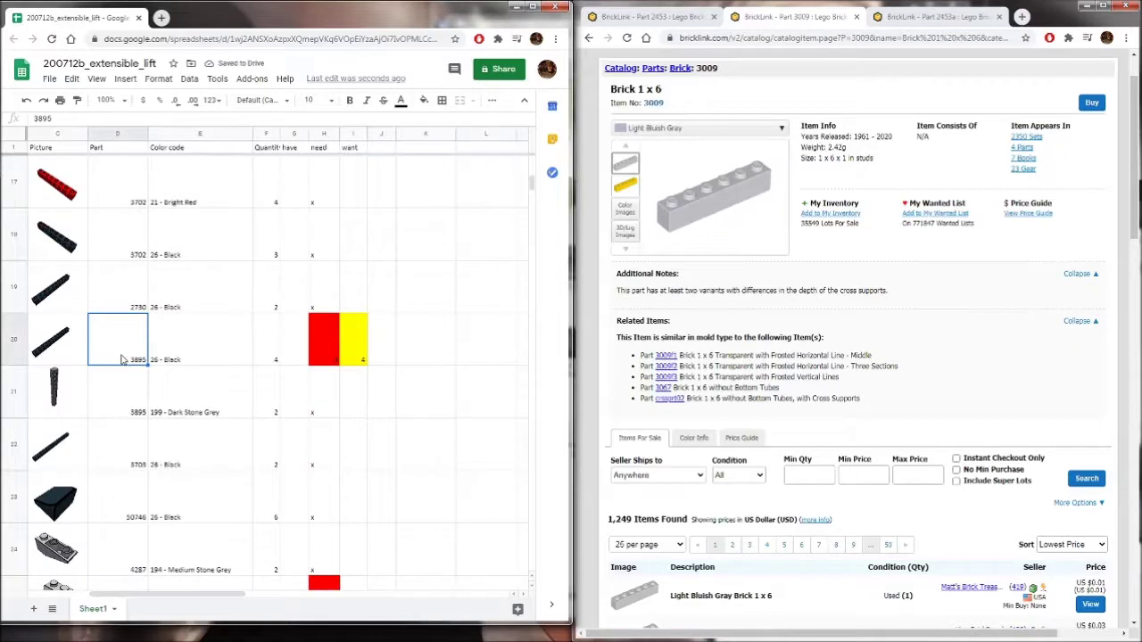
pyautogui.moveTo(213, 595); pyautogui.dragTo(196, 594)
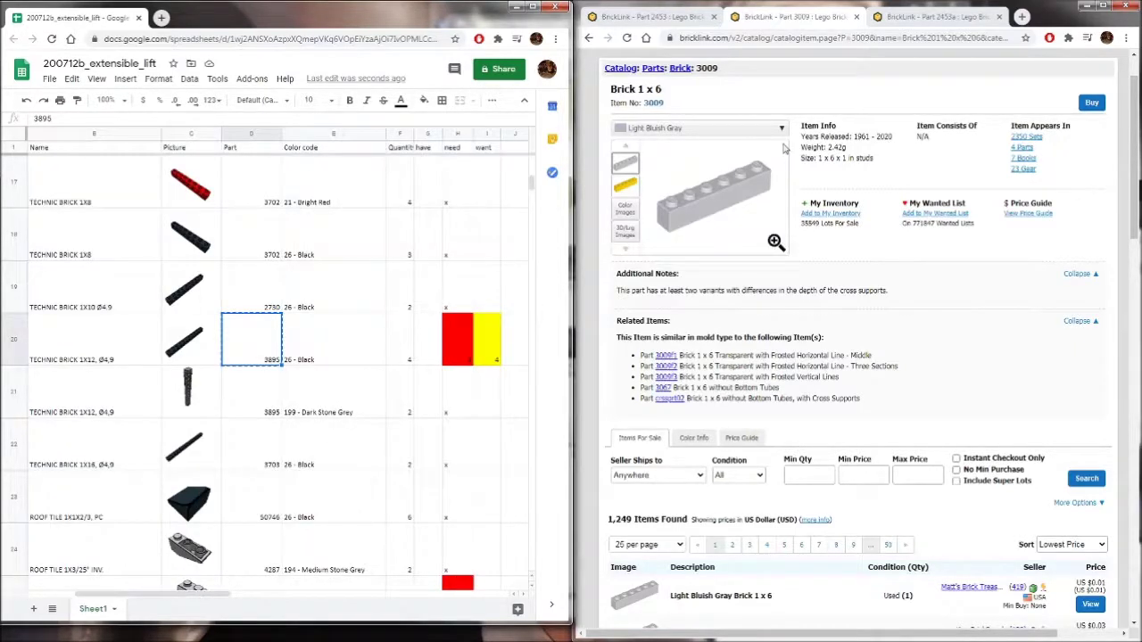
pyautogui.scroll(2, 999, 141)
pyautogui.click(812, 67)
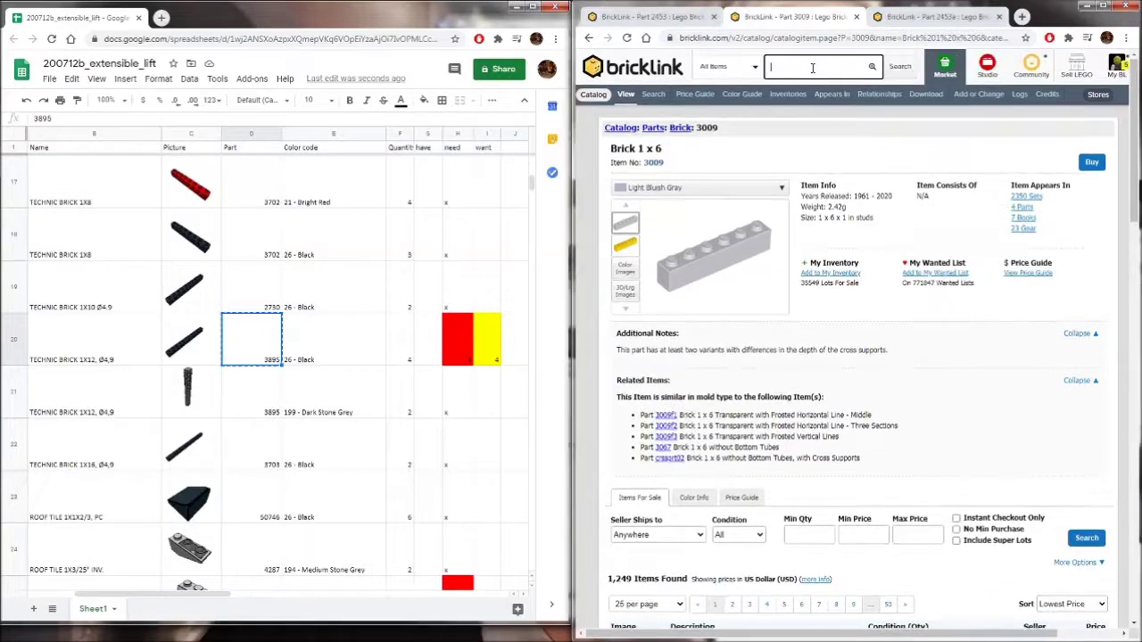
pyautogui.press('Return')
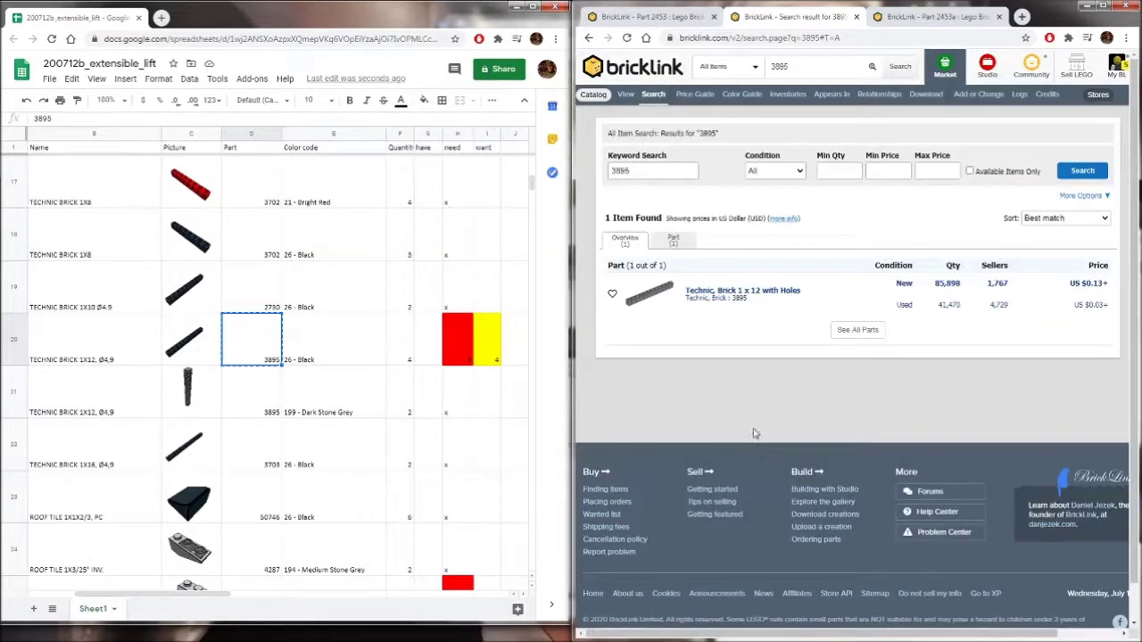
pyautogui.click(737, 298)
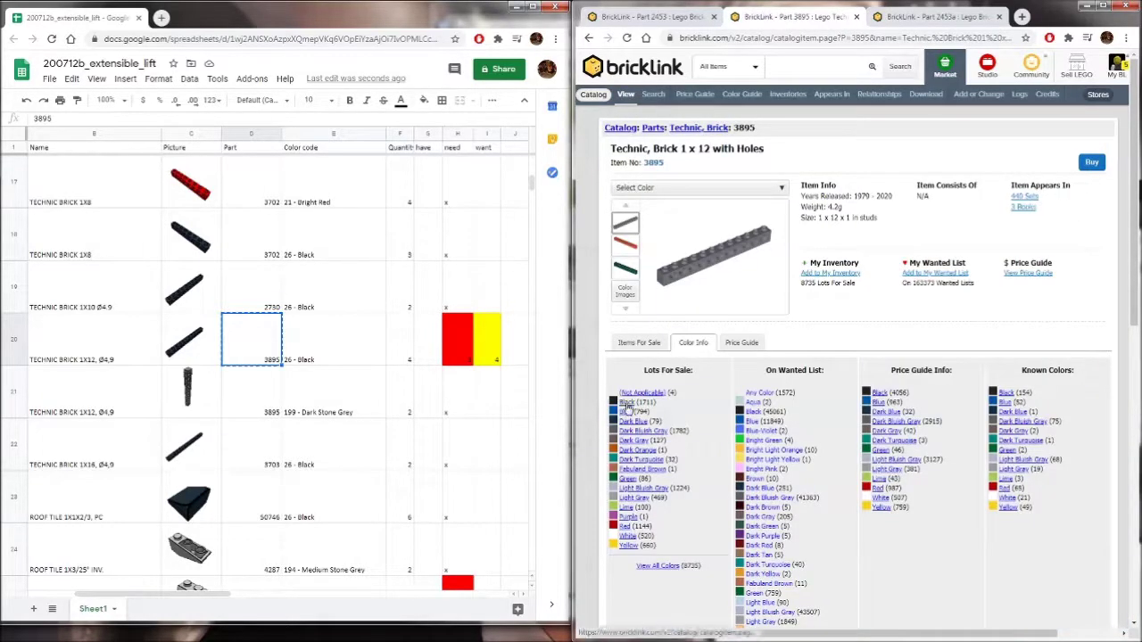
pyautogui.click(627, 402)
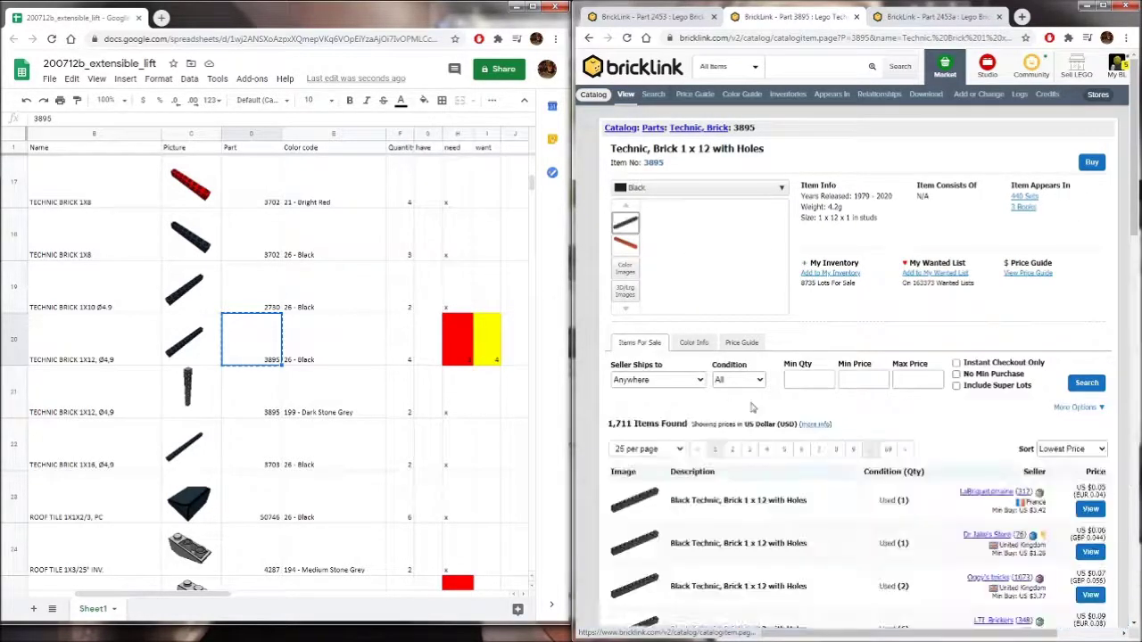
# - Add the black Technic, Brick 1 x 12 with Holes to the chain_lift wanted list with a quantity of 3
pyautogui.click(933, 275)
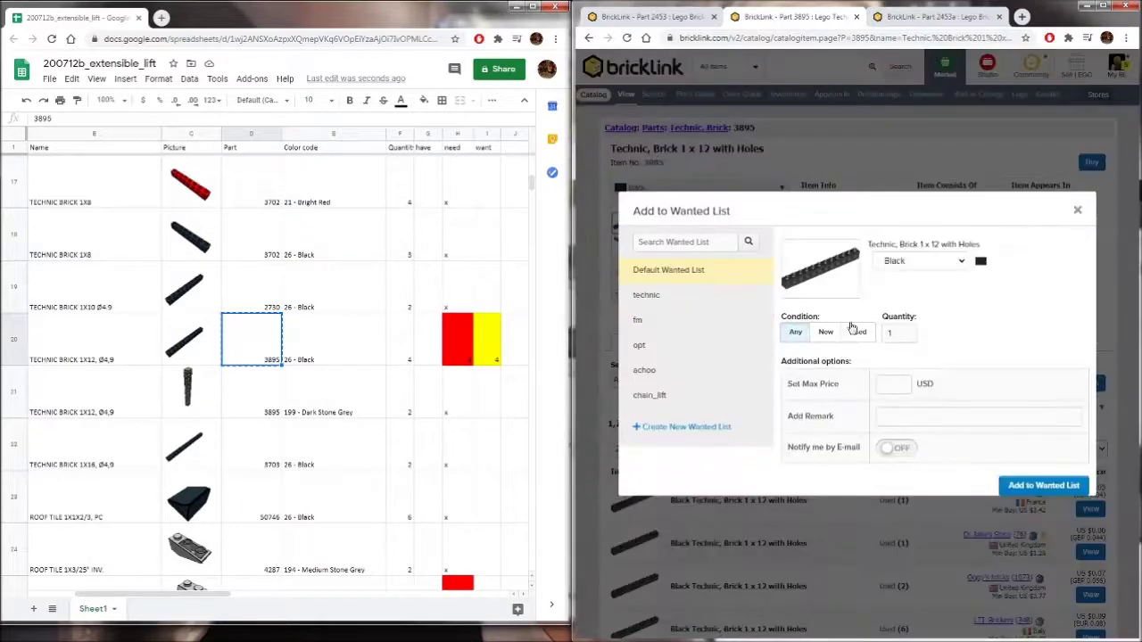
pyautogui.click(649, 396)
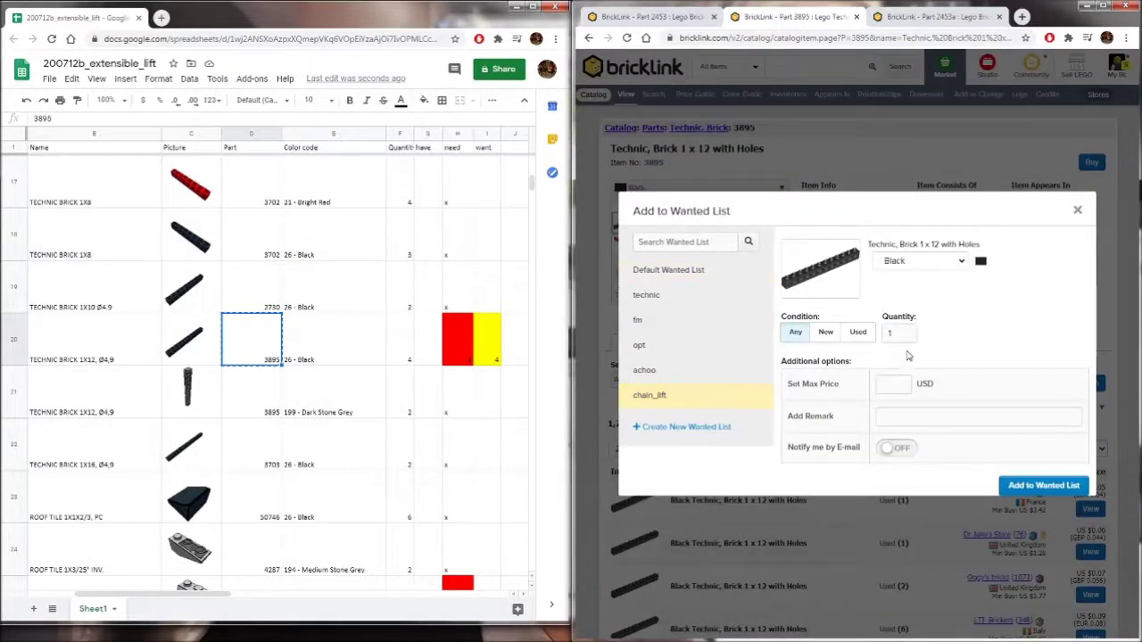
pyautogui.write('3')
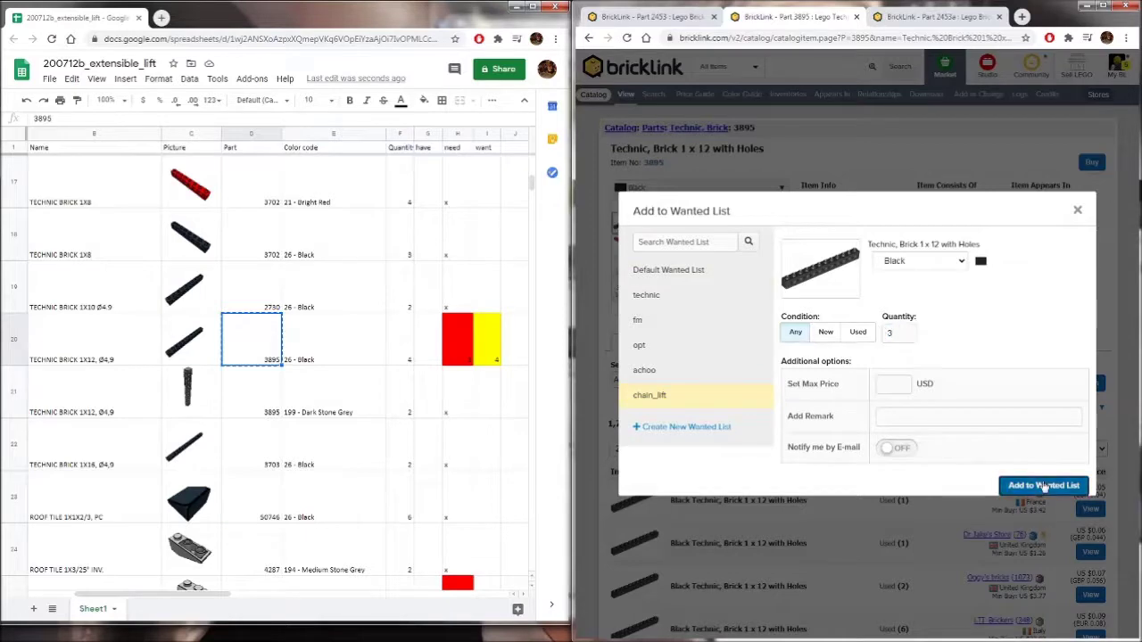
pyautogui.click(1035, 484)
# - Enter 3 in the spreadsheet cell just after the want column in the black TECHNIC BRICK 1X12 row
pyautogui.click(503, 352)
pyautogui.write('3')
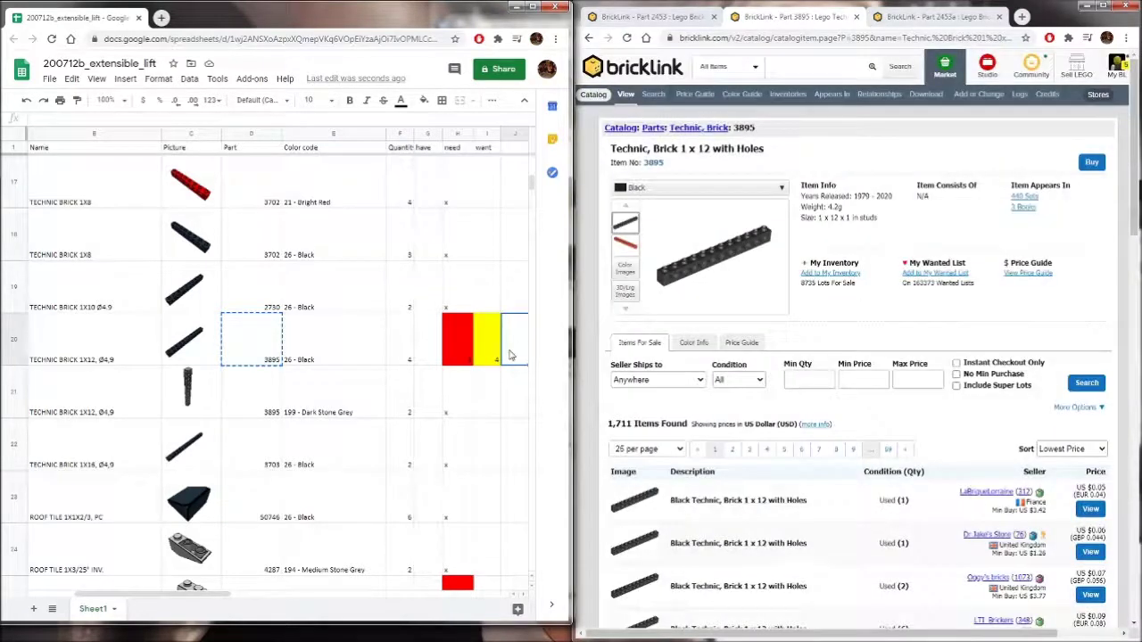
pyautogui.hscroll(3, 476, 407)
pyautogui.click(419, 450)
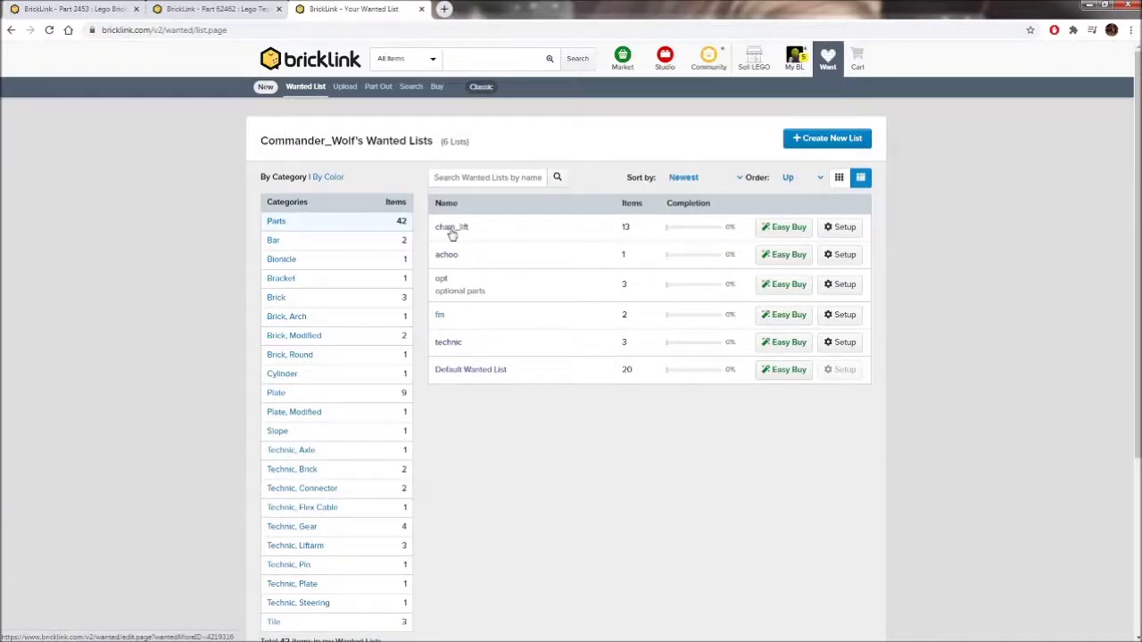
# - Open the chain_lift wanted list on BrickLink, shop for all its items and limit the store location to USA
pyautogui.click(451, 229)
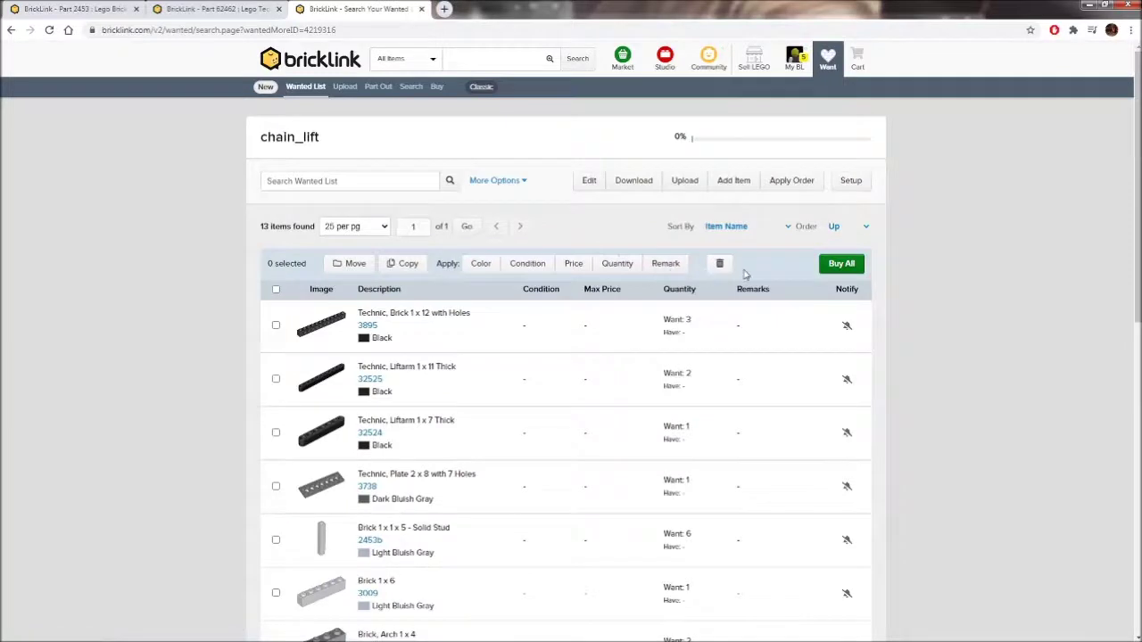
pyautogui.click(841, 265)
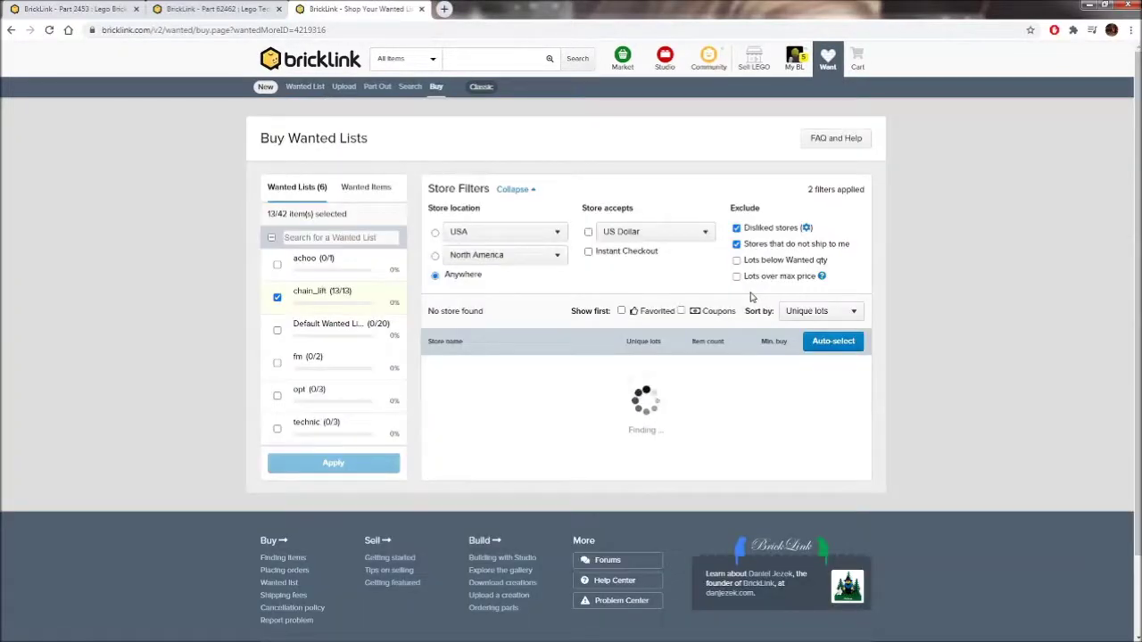
pyautogui.click(436, 232)
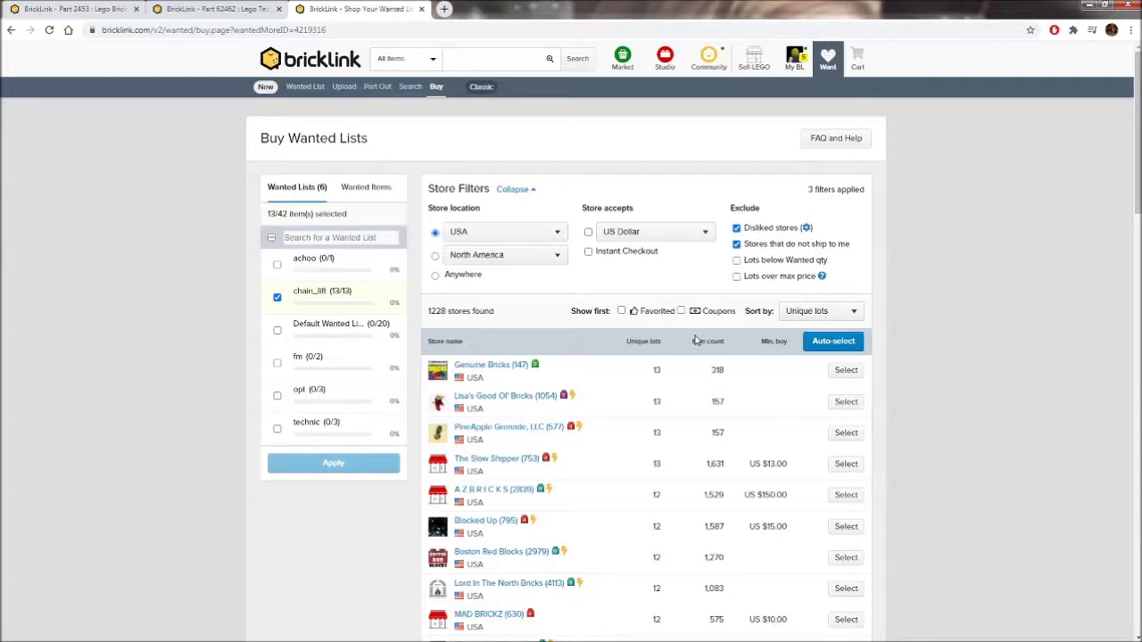
# - Review the matching lots and total for the Genuine Bricks store, and close the selection without confirming it
pyautogui.scroll(-1, 697, 340)
pyautogui.click(843, 311)
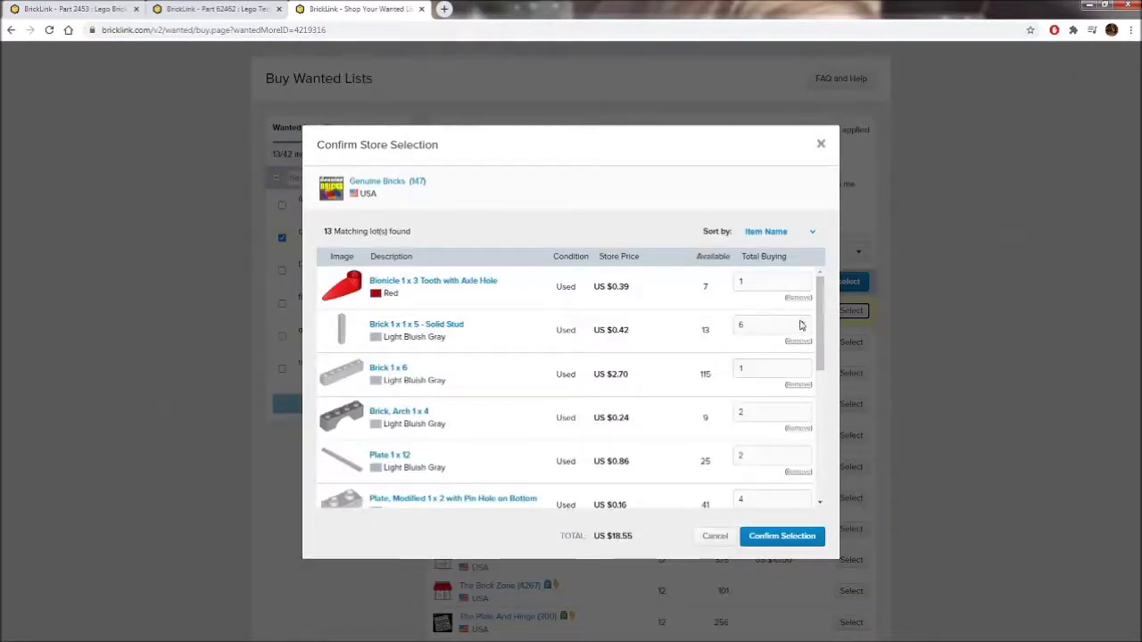
pyautogui.moveTo(822, 294); pyautogui.dragTo(811, 282)
pyautogui.moveTo(820, 323); pyautogui.dragTo(814, 462)
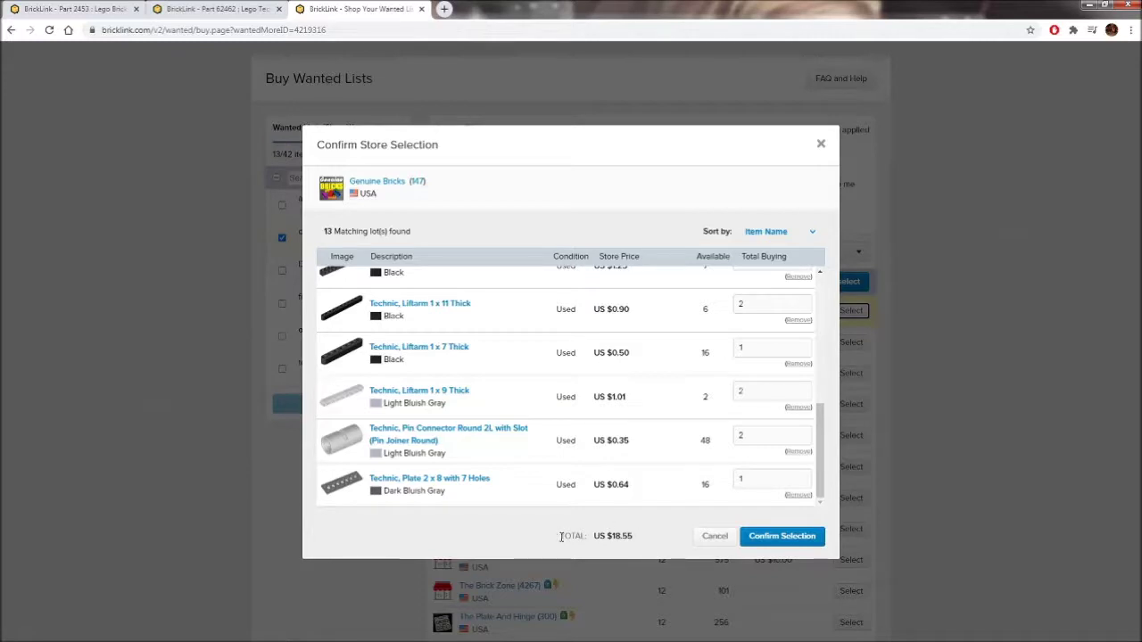
pyautogui.click(821, 146)
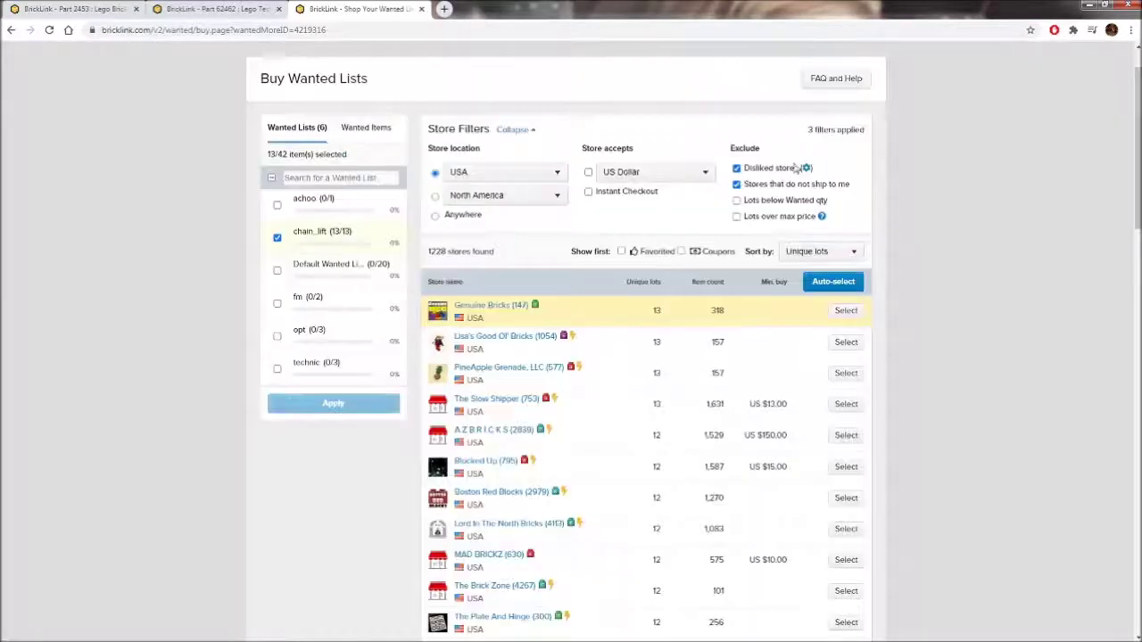
# - Auto-select a recommended combination of stores for the chain_lift items, allowing stores whose minimum buy exceeds the item price
pyautogui.click(835, 285)
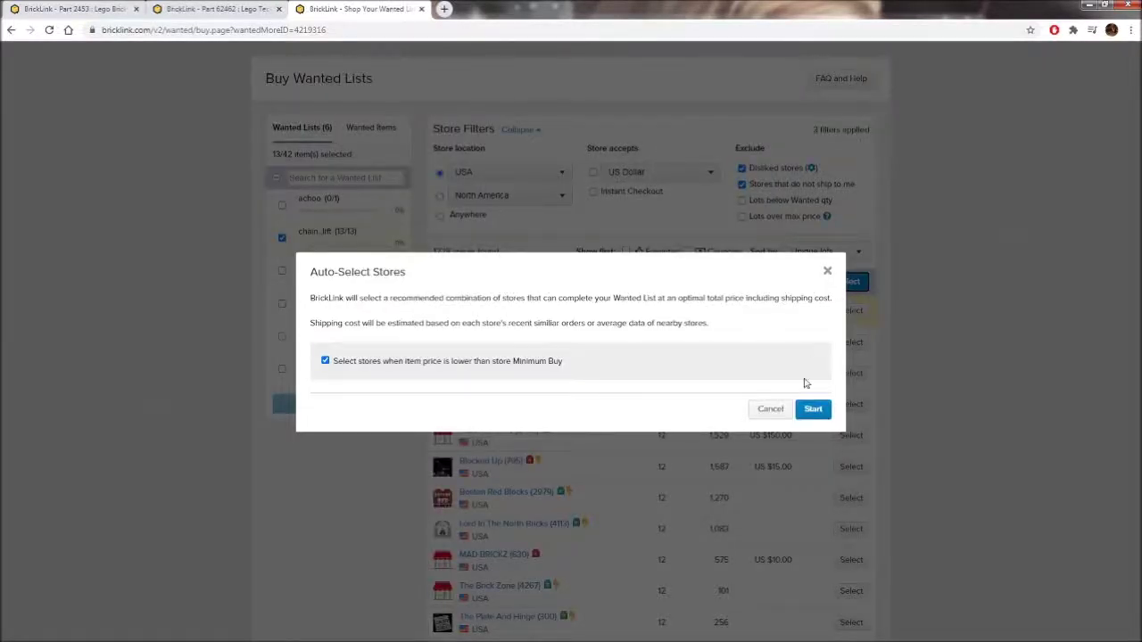
pyautogui.click(813, 411)
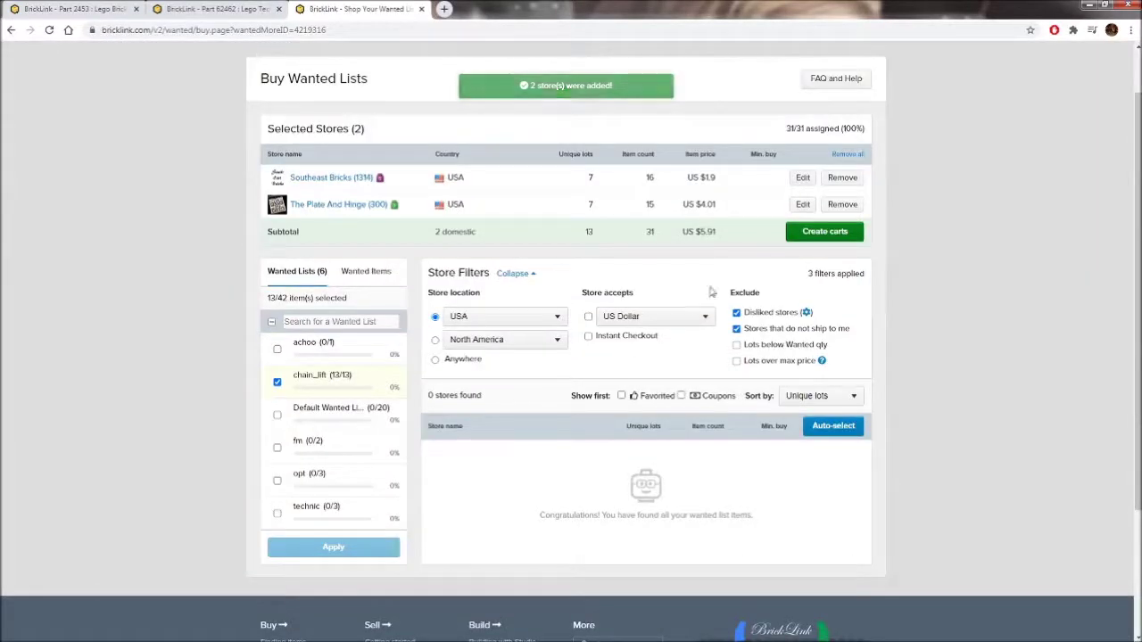
pyautogui.scroll(2, 713, 287)
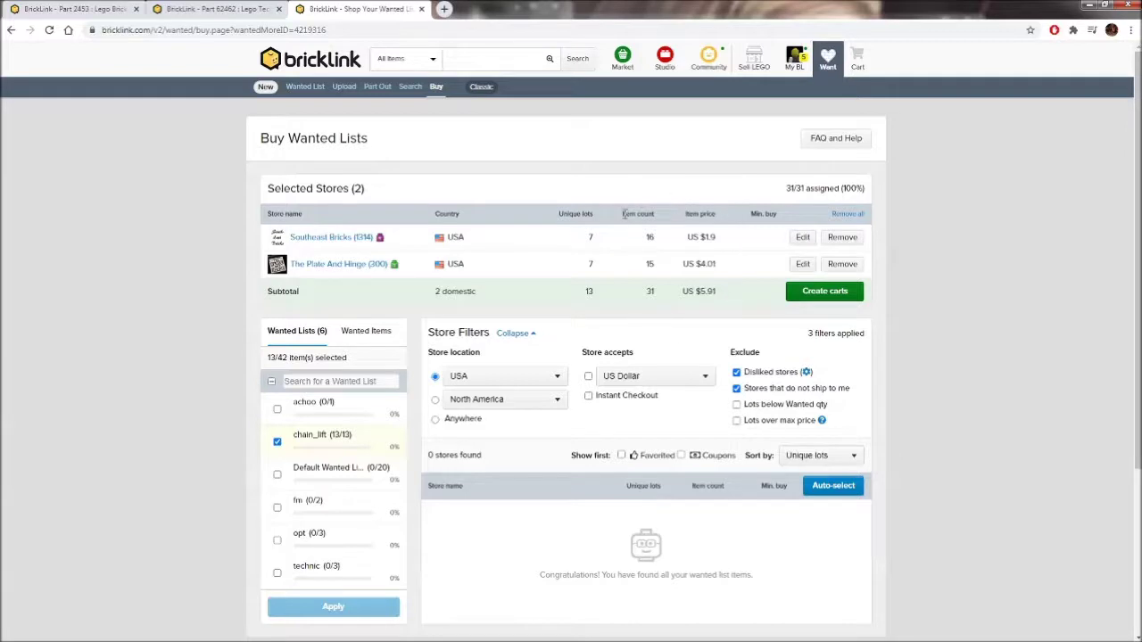
# - Open the Southeast Bricks and The Plate And Hinge stores in new tabs and bring up the Southeast Bricks page
pyautogui.rightClick(338, 239)
pyautogui.click(371, 250)
pyautogui.rightClick(340, 266)
pyautogui.click(373, 276)
pyautogui.click(477, 8)
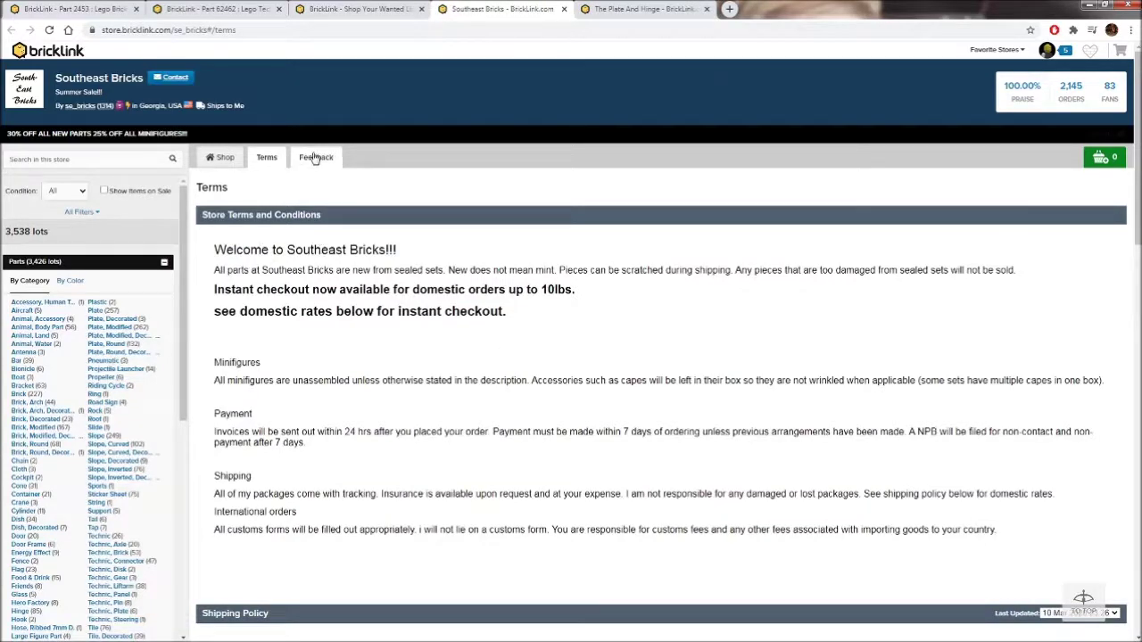
# - Look through the Southeast Bricks shop, its store terms and its shipping policy with the domestic rates
pyautogui.click(223, 158)
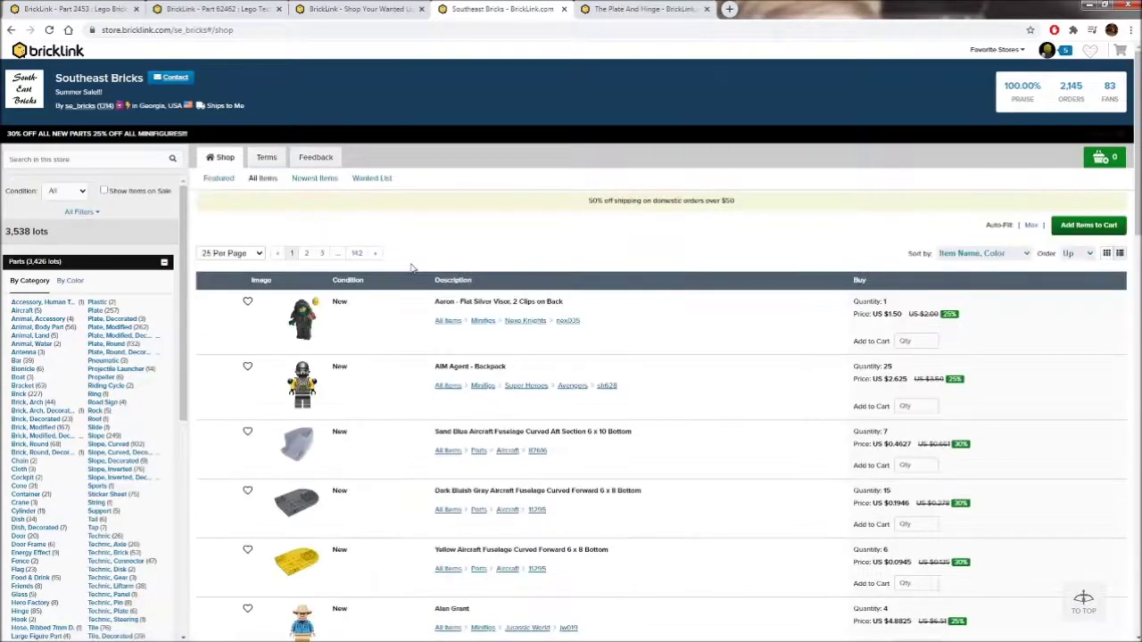
pyautogui.click(266, 158)
pyautogui.scroll(-1, 457, 281)
pyautogui.scroll(-5, 458, 280)
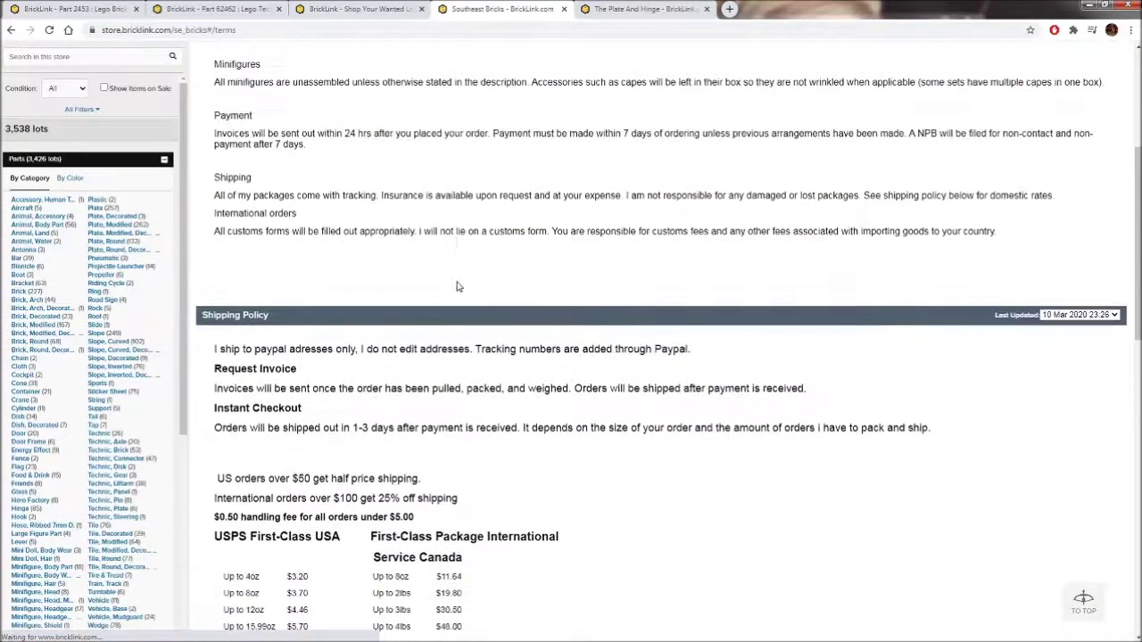
pyautogui.scroll(-8, 457, 285)
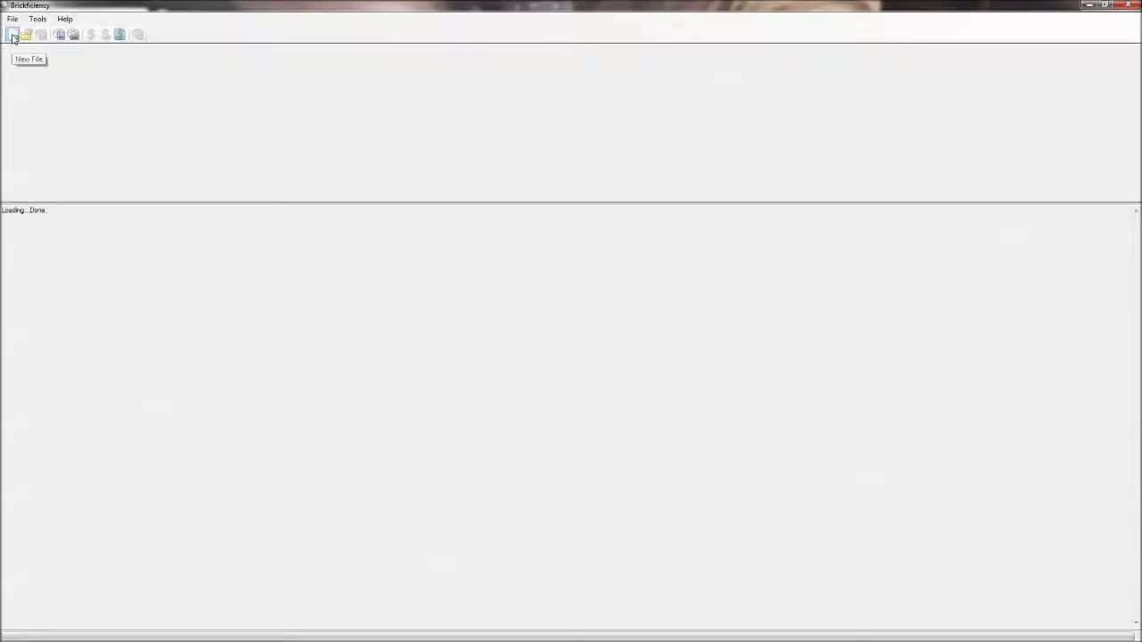
# - Switch to Brickficiency and import the chain_lift wanted list
pyautogui.click(13, 20)
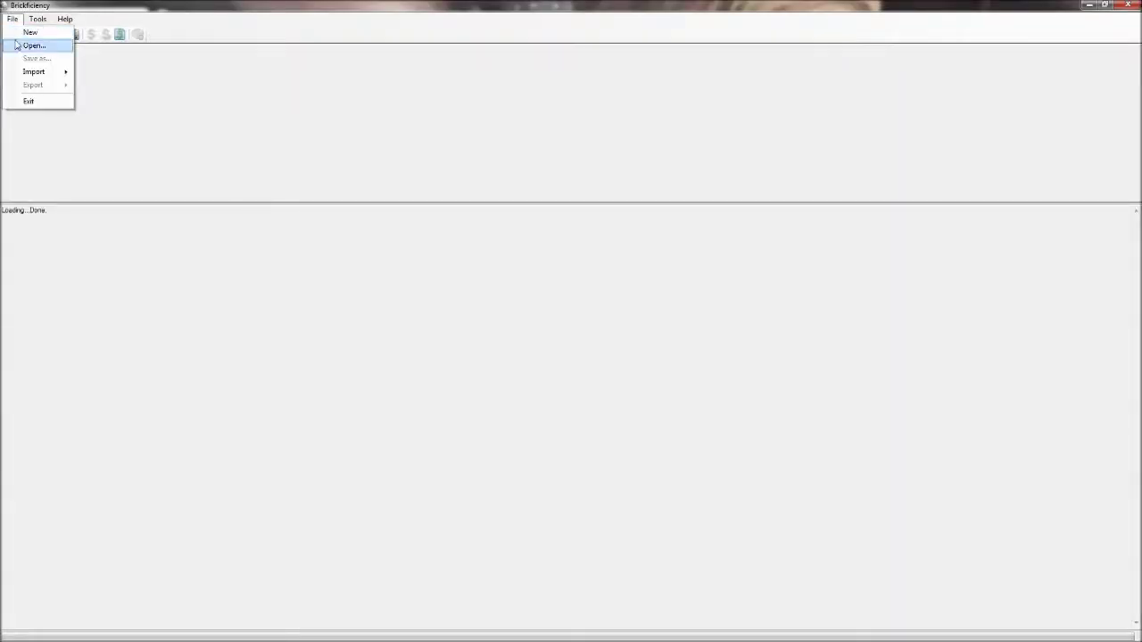
pyautogui.moveTo(45, 72)
pyautogui.click(105, 75)
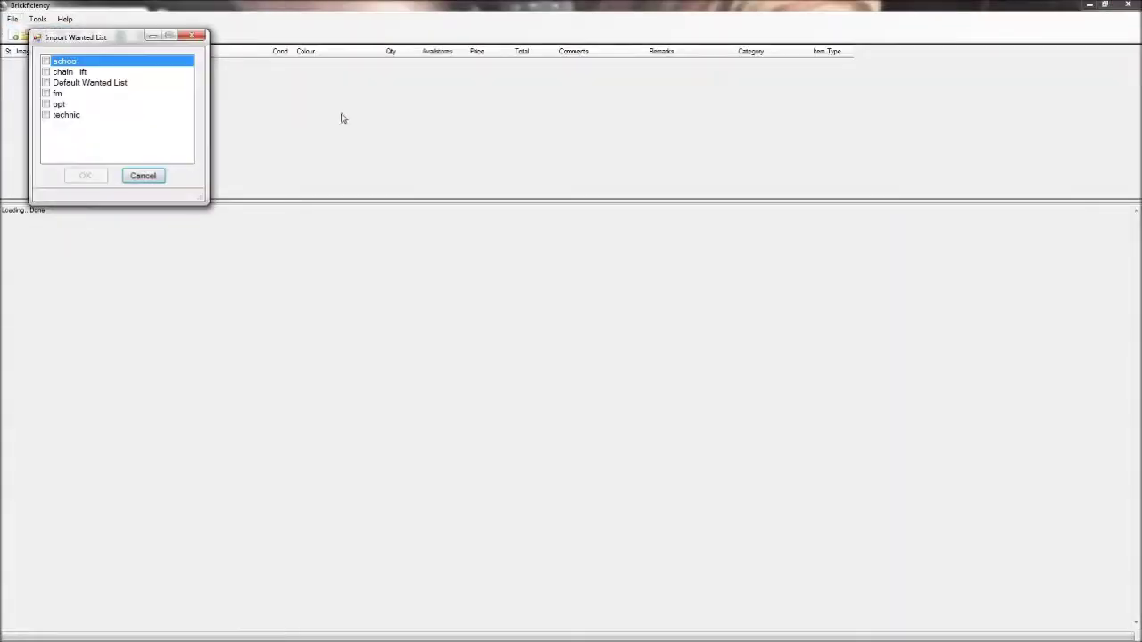
pyautogui.click(46, 73)
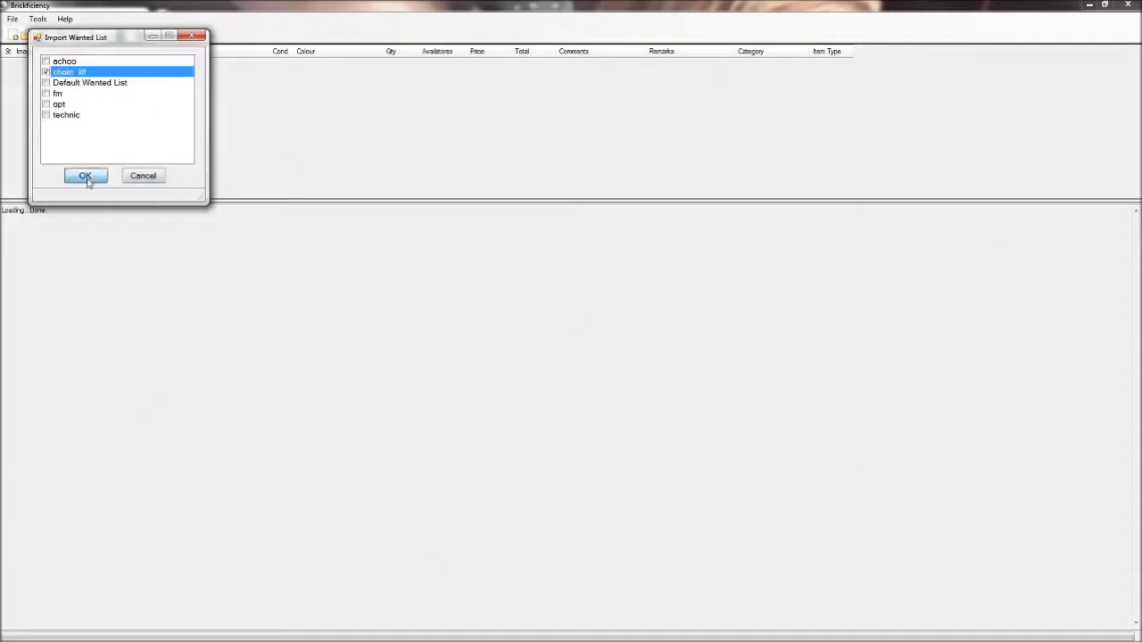
pyautogui.click(86, 177)
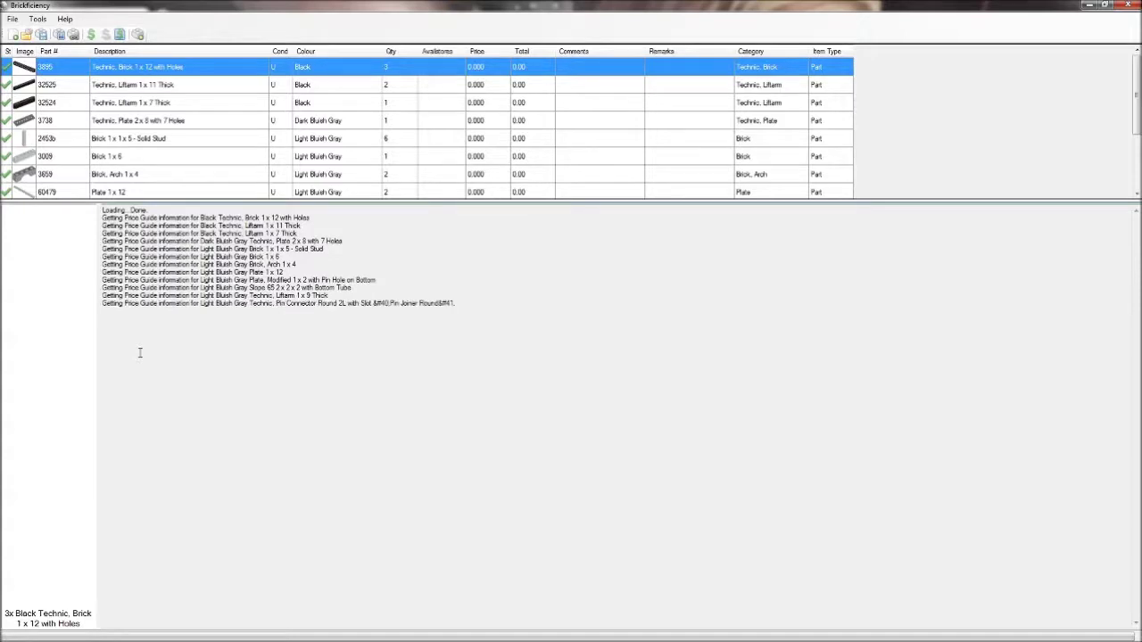
# - Calculate store solutions for North America with 10 matches per combination and a minimum and maximum combination of 1
pyautogui.click(91, 35)
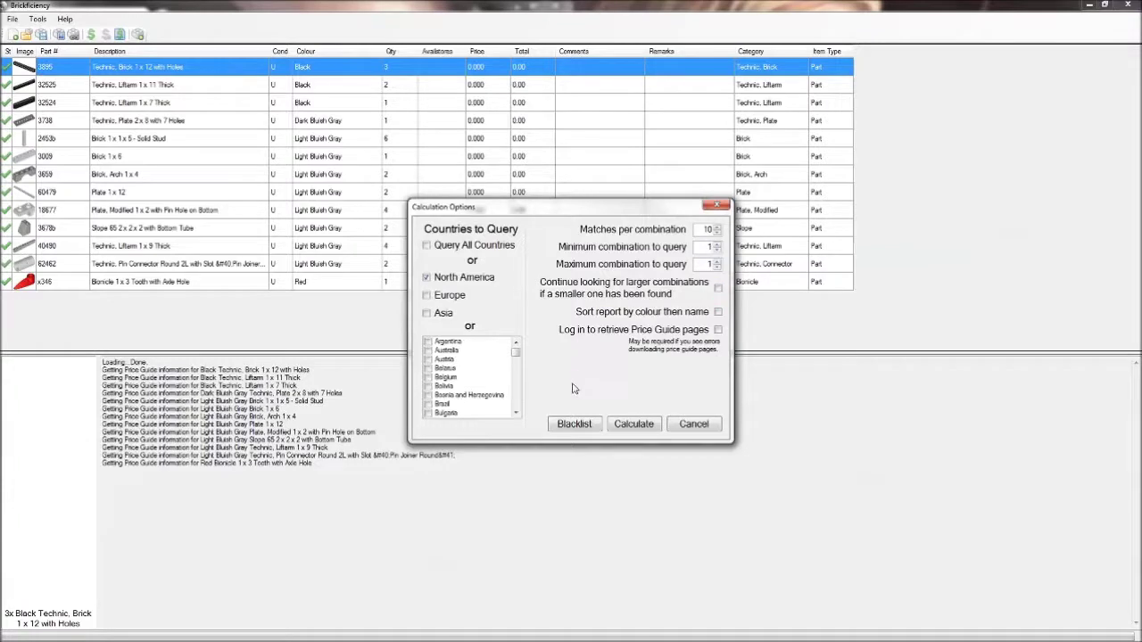
pyautogui.scroll(-1, 516, 358)
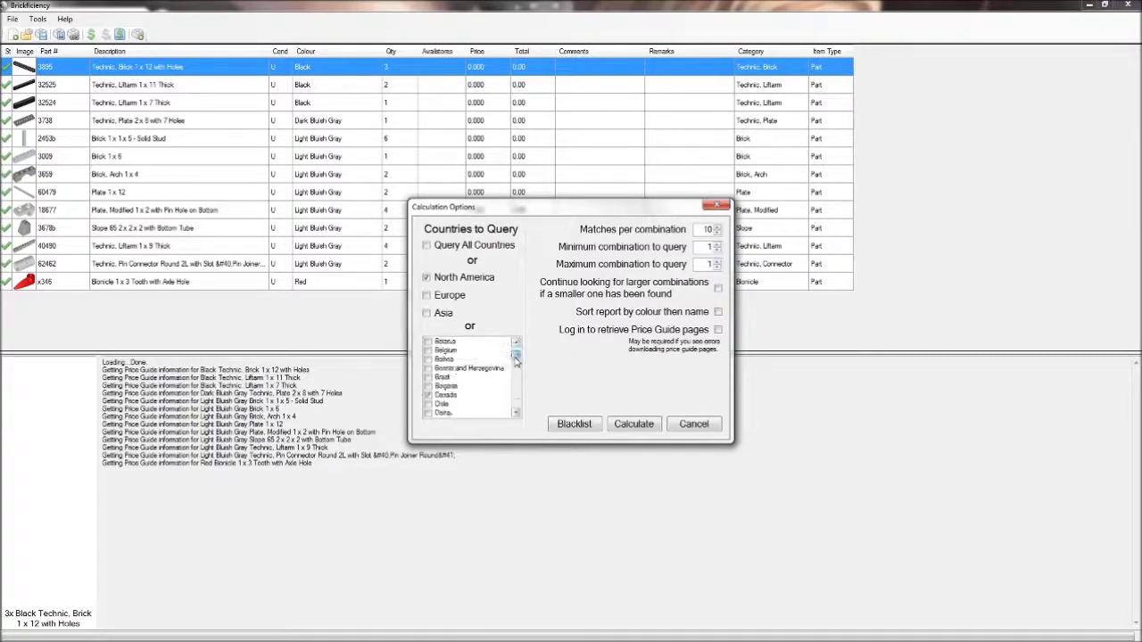
pyautogui.scroll(1, 516, 359)
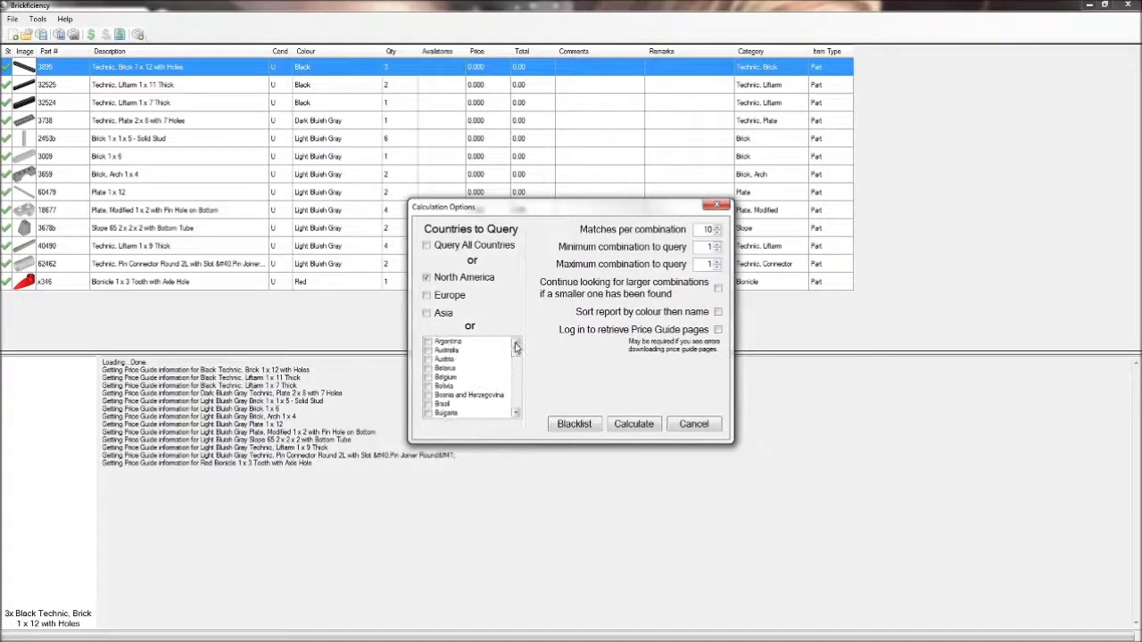
pyautogui.click(634, 425)
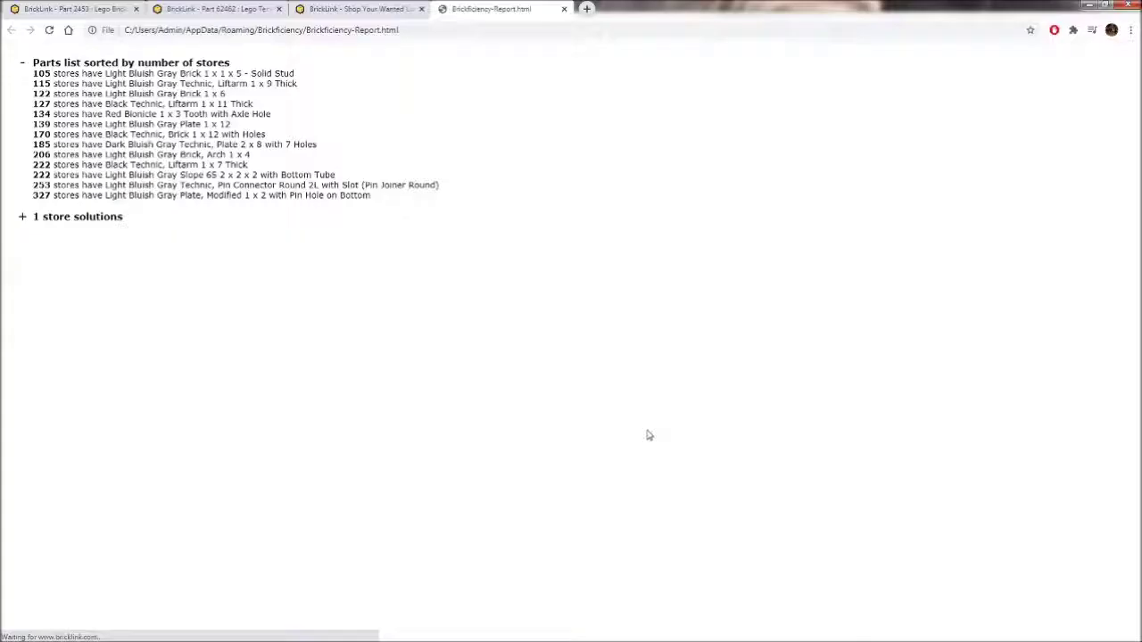
# - Expand the 1 store solutions in the report and examine the price and parts list of Match # 1
pyautogui.click(23, 217)
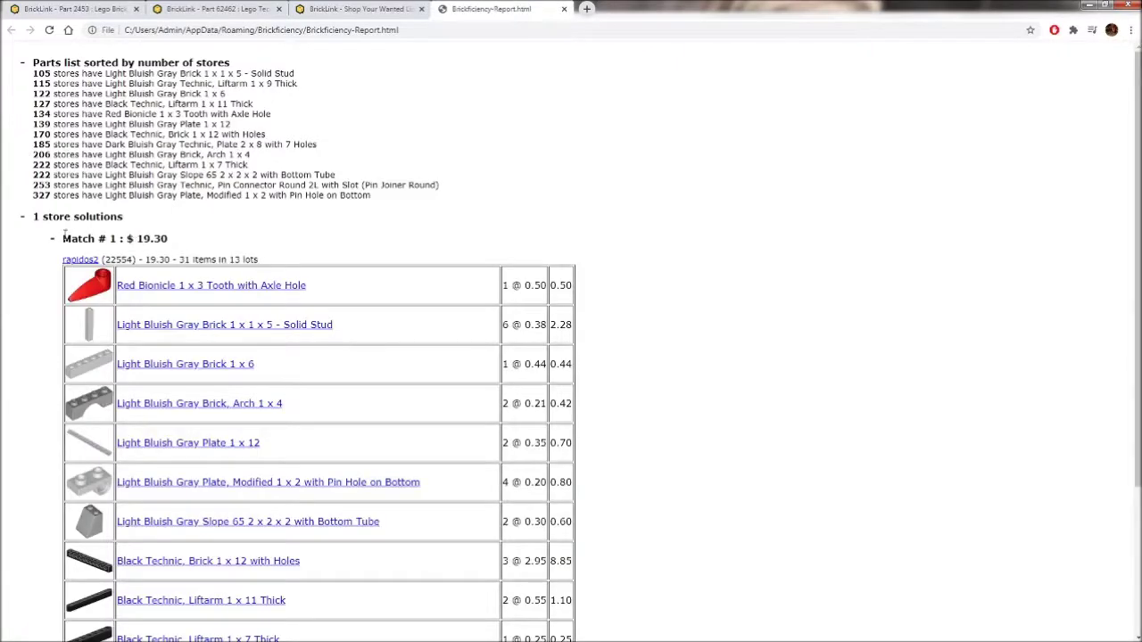
pyautogui.moveTo(59, 239); pyautogui.dragTo(322, 247)
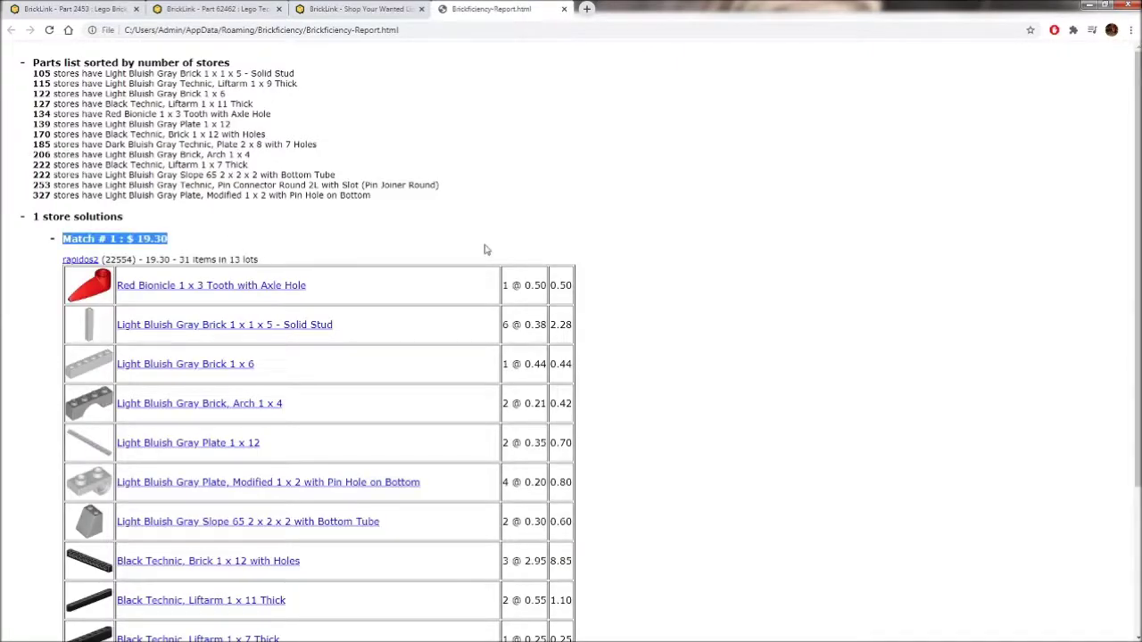
pyautogui.moveTo(61, 239); pyautogui.dragTo(244, 241)
pyautogui.click(357, 244)
pyautogui.scroll(-1, 373, 251)
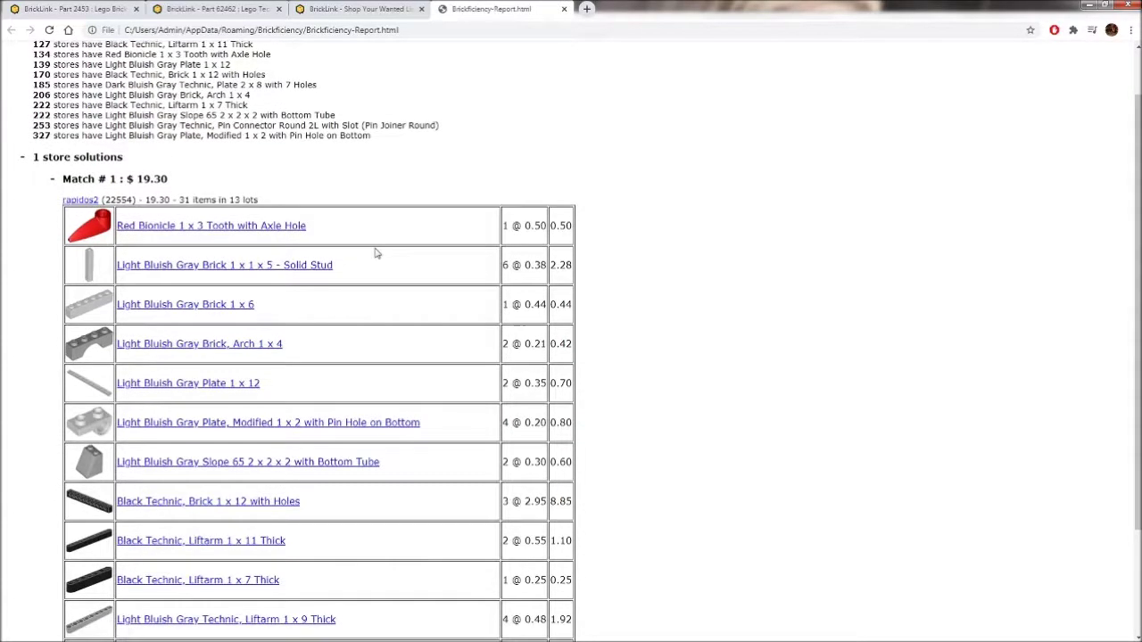
pyautogui.scroll(-2, 376, 254)
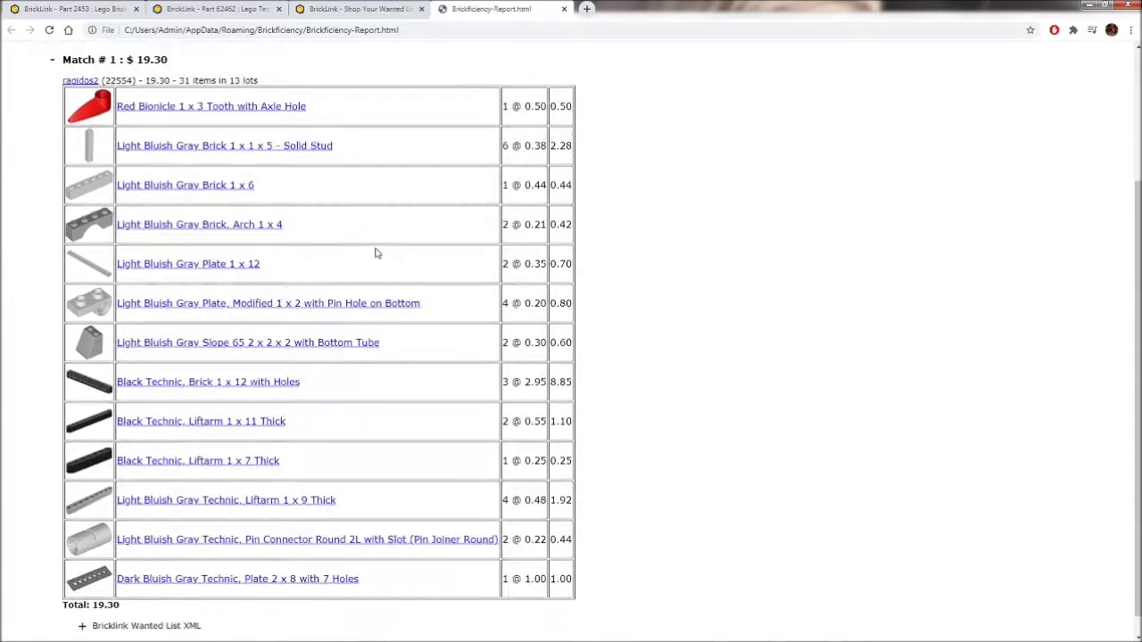
# - Return to Brickficiency and recalculate with a maximum combination of 2, continuing to look for larger combinations if a smaller one is found
pyautogui.hotkey('alt', 'Tab')
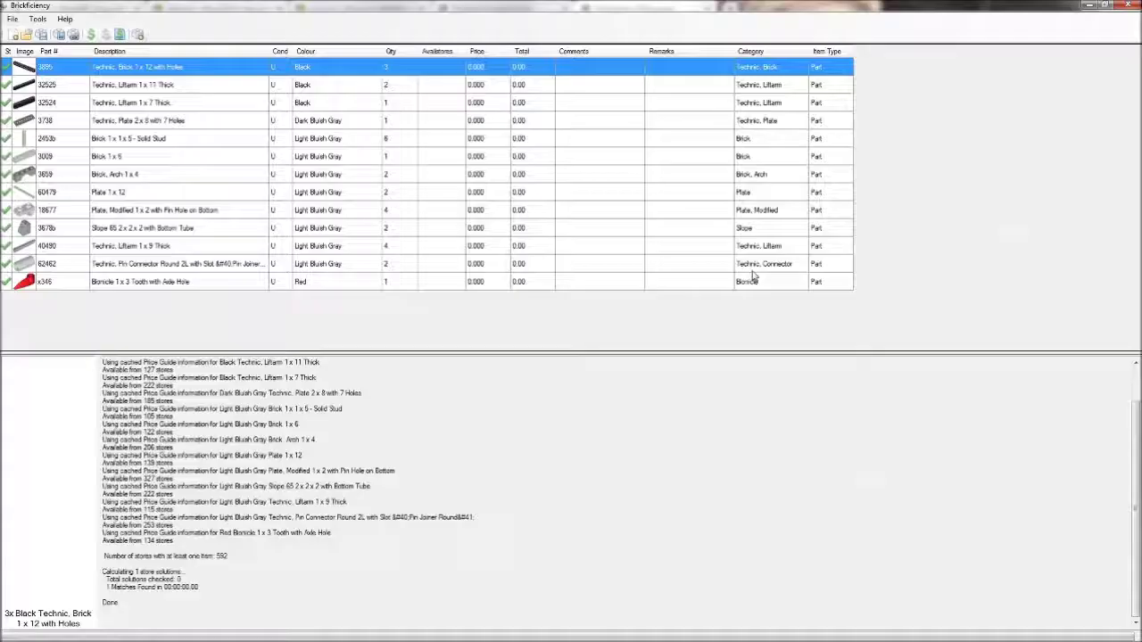
pyautogui.click(90, 34)
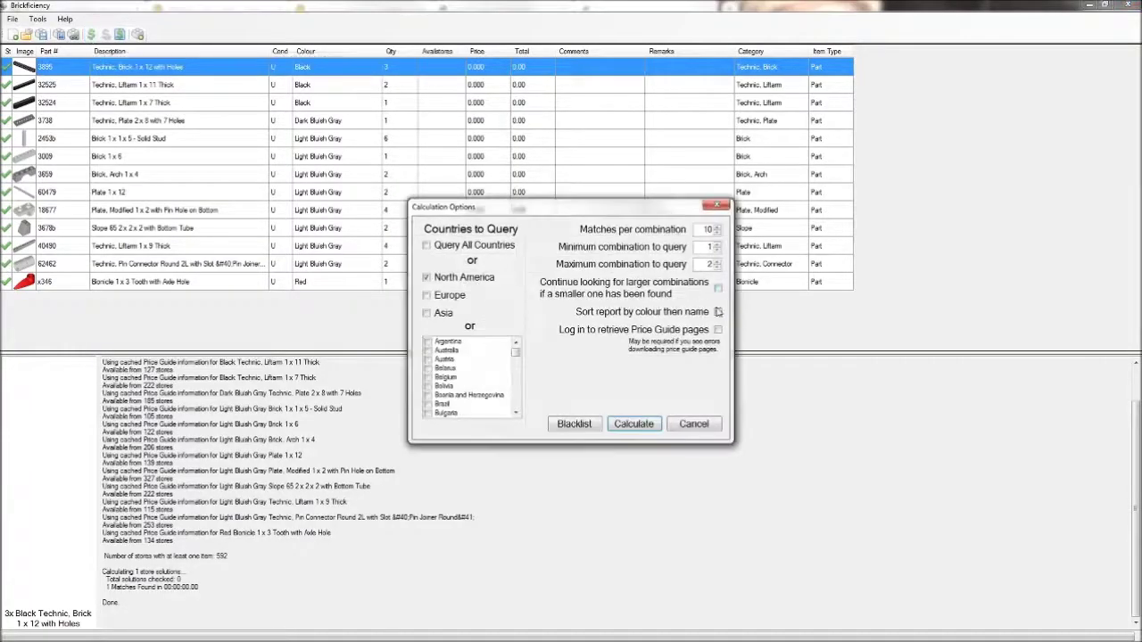
pyautogui.click(717, 288)
pyautogui.click(636, 426)
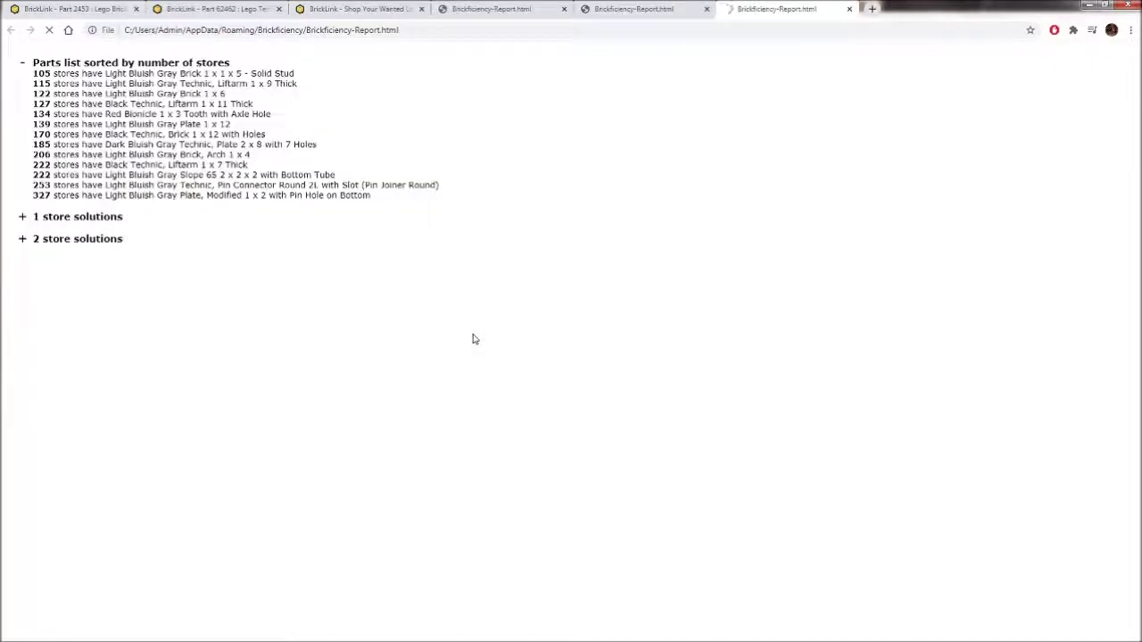
# - Expand the 2 store solutions in the new report and examine the total price of Match # 1
pyautogui.click(23, 241)
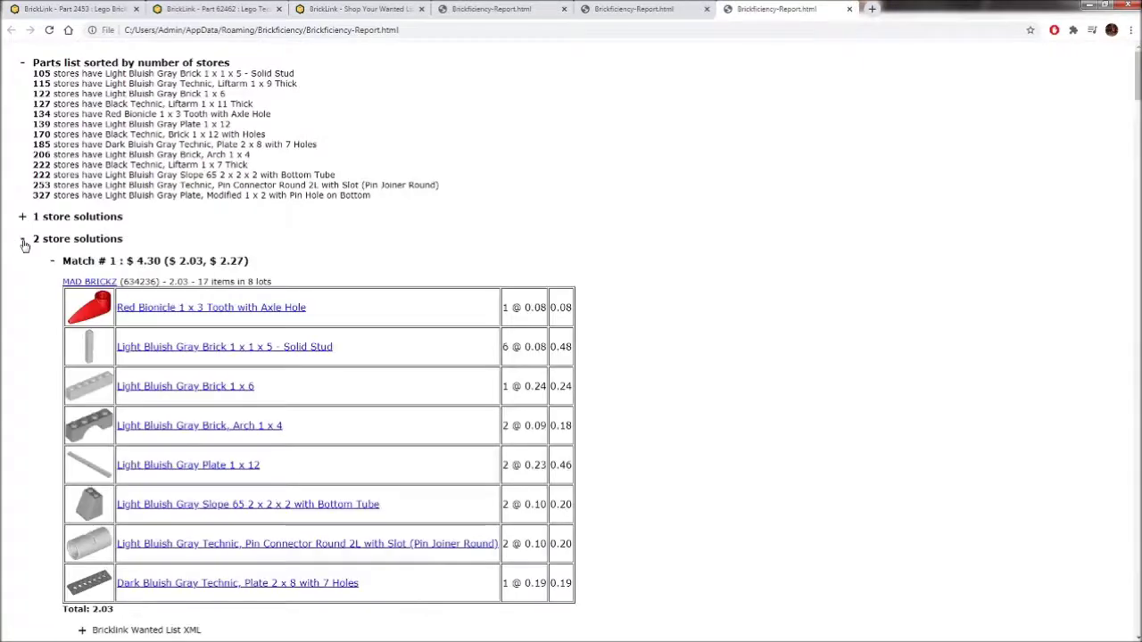
pyautogui.moveTo(136, 261); pyautogui.dragTo(168, 262)
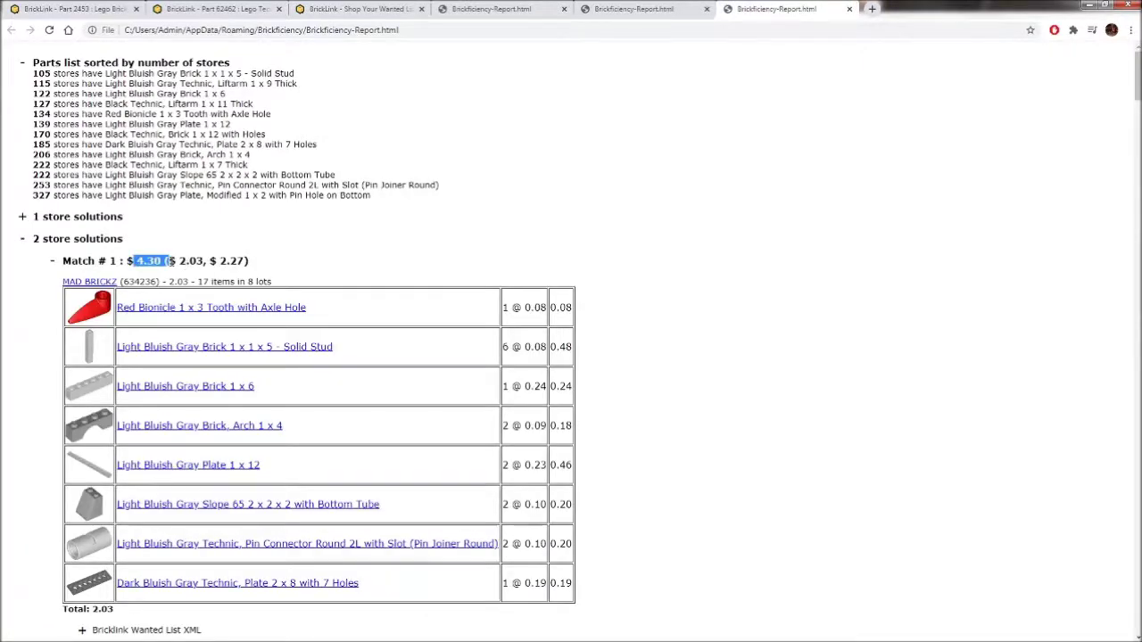
# - Examine the parts lists, prices and totals of both stores in Match # 1 of the 2 store solutions
pyautogui.scroll(-1, 169, 263)
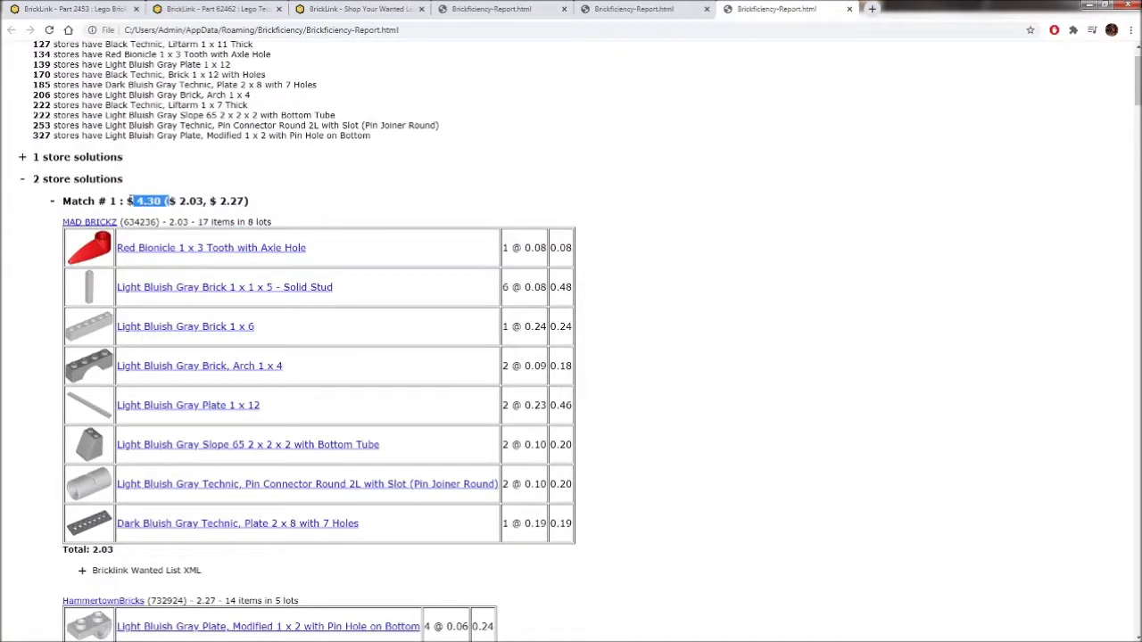
pyautogui.click(269, 204)
pyautogui.scroll(-3, 337, 307)
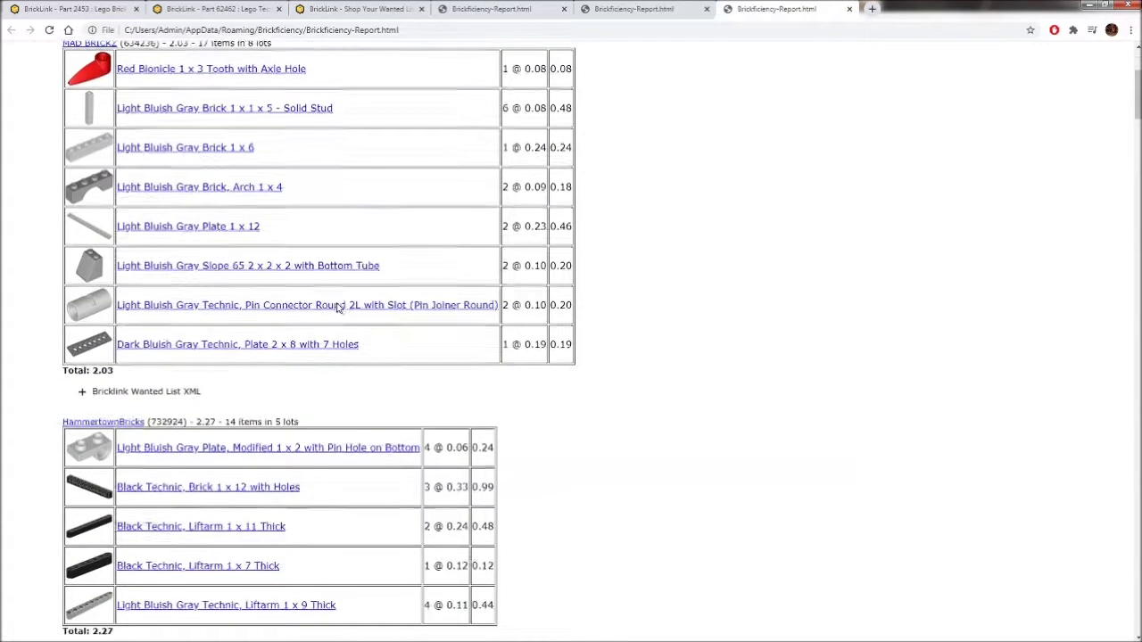
pyautogui.scroll(4, 336, 306)
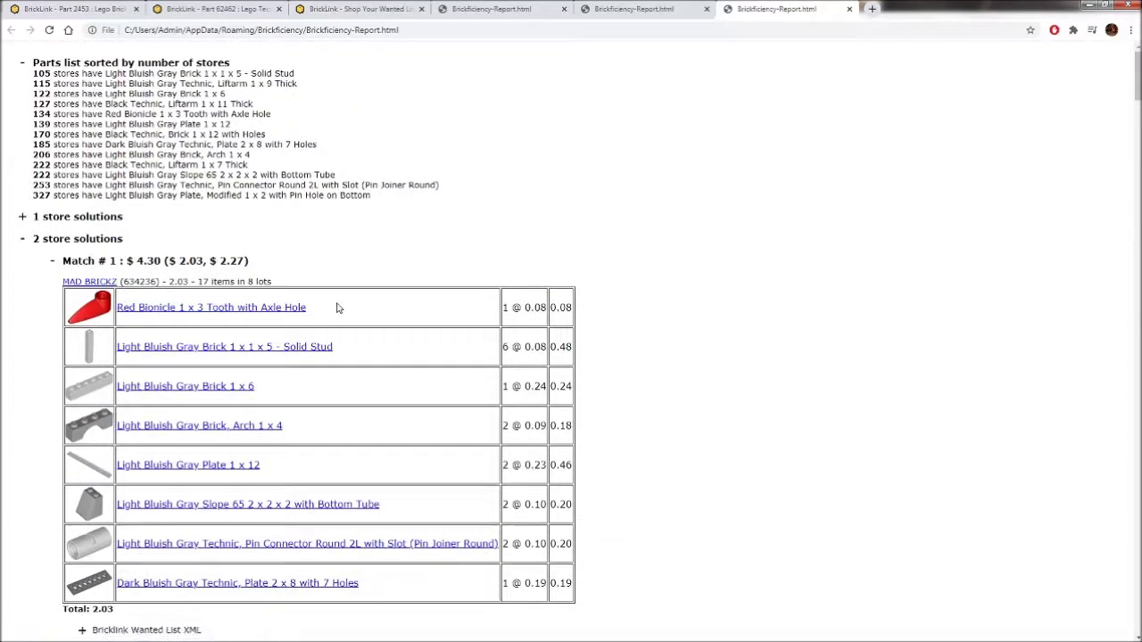
pyautogui.scroll(-2, 336, 308)
pyautogui.scroll(-4, 336, 308)
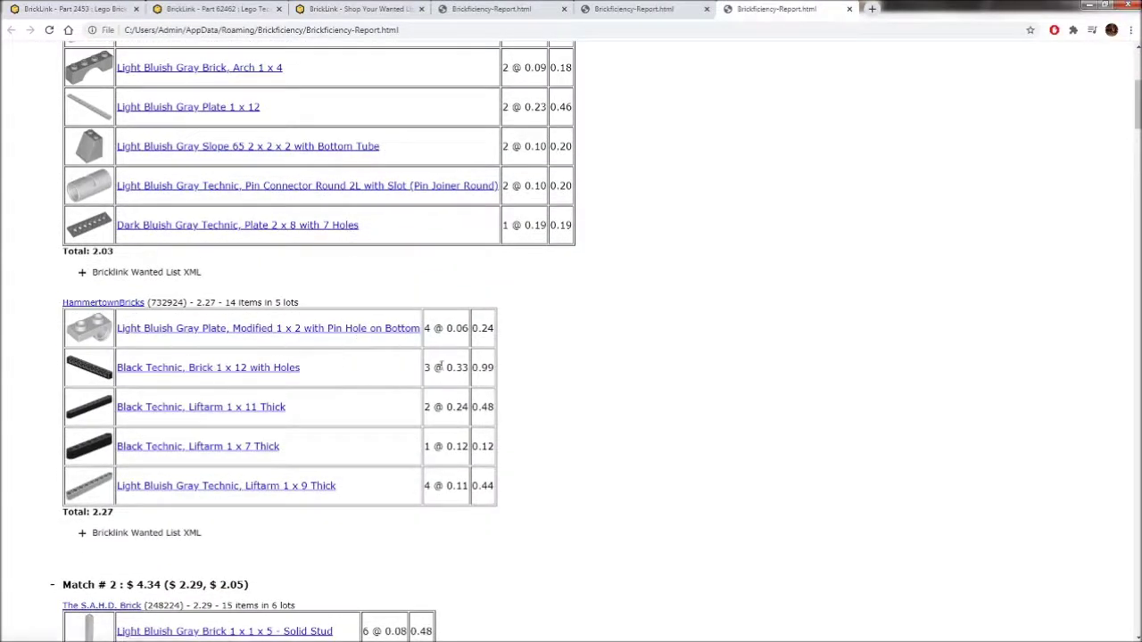
pyautogui.moveTo(408, 411); pyautogui.dragTo(448, 406)
pyautogui.click(448, 406)
pyautogui.scroll(1, 414, 459)
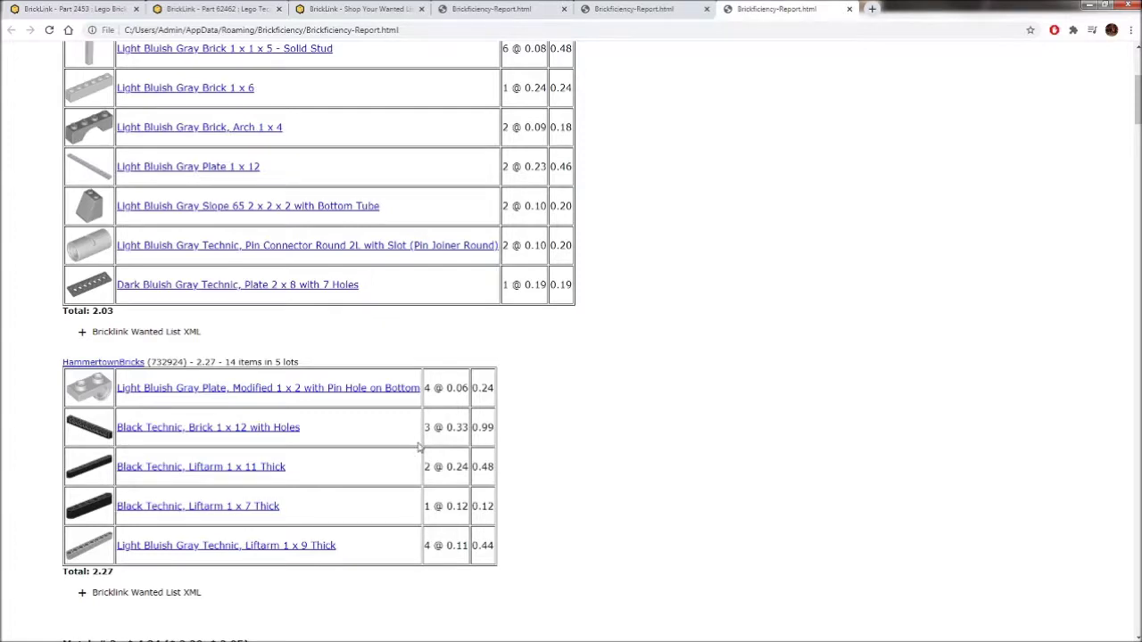
pyautogui.scroll(4, 419, 448)
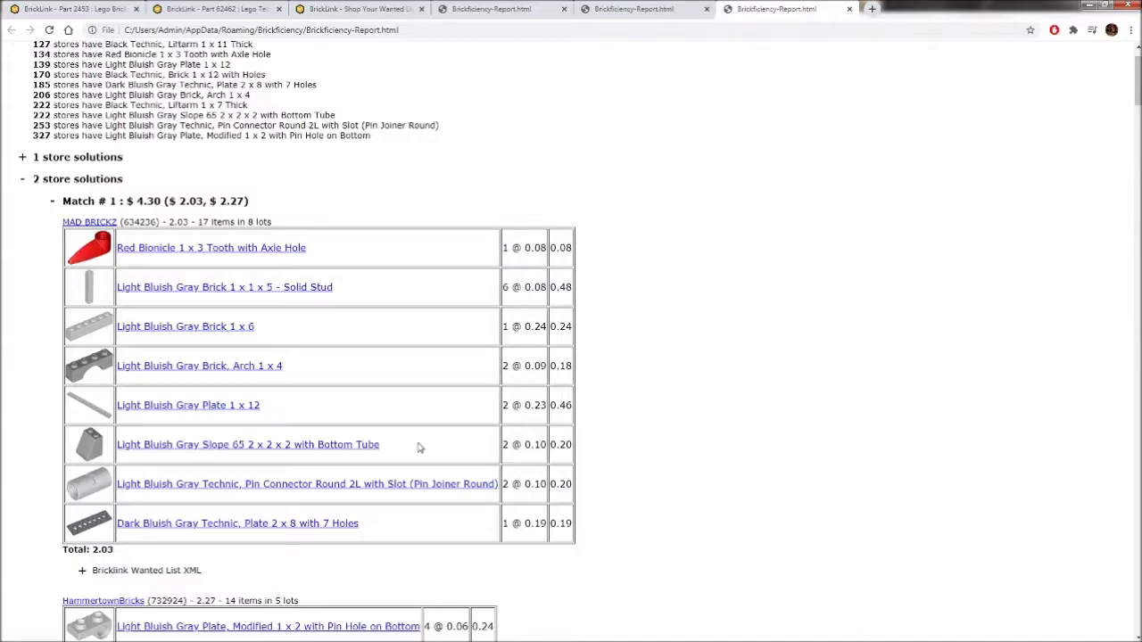
# - Switch to Brickficiency and exclude parts x346, 62462, 18677 and 3009 from the calculation
pyautogui.hotkey('alt', 'Tab')
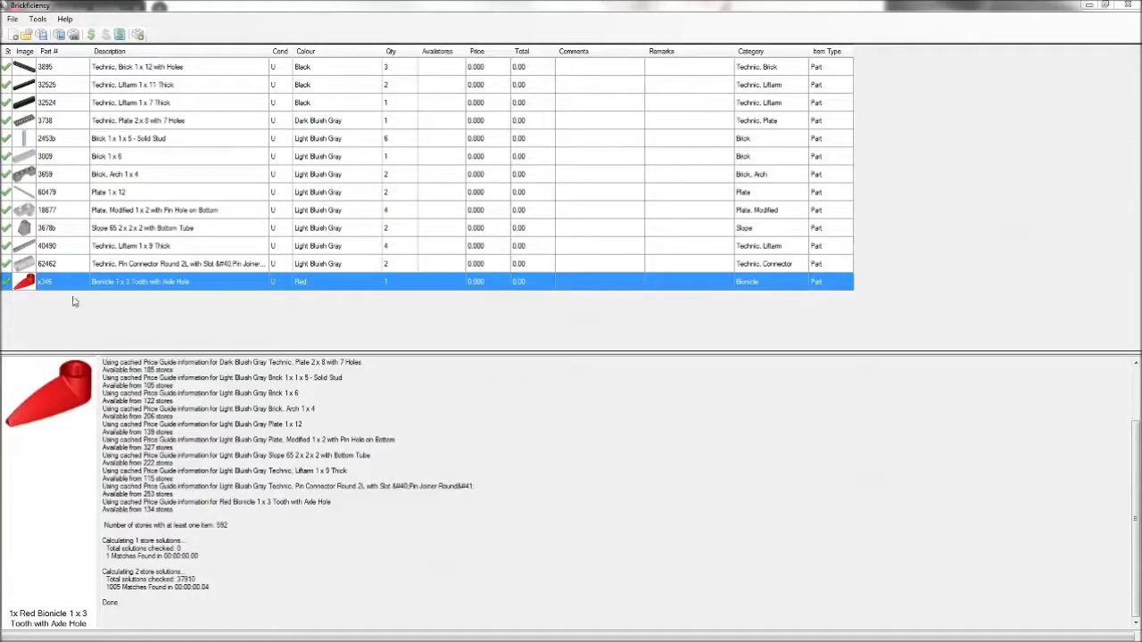
pyautogui.click(7, 283)
pyautogui.click(6, 266)
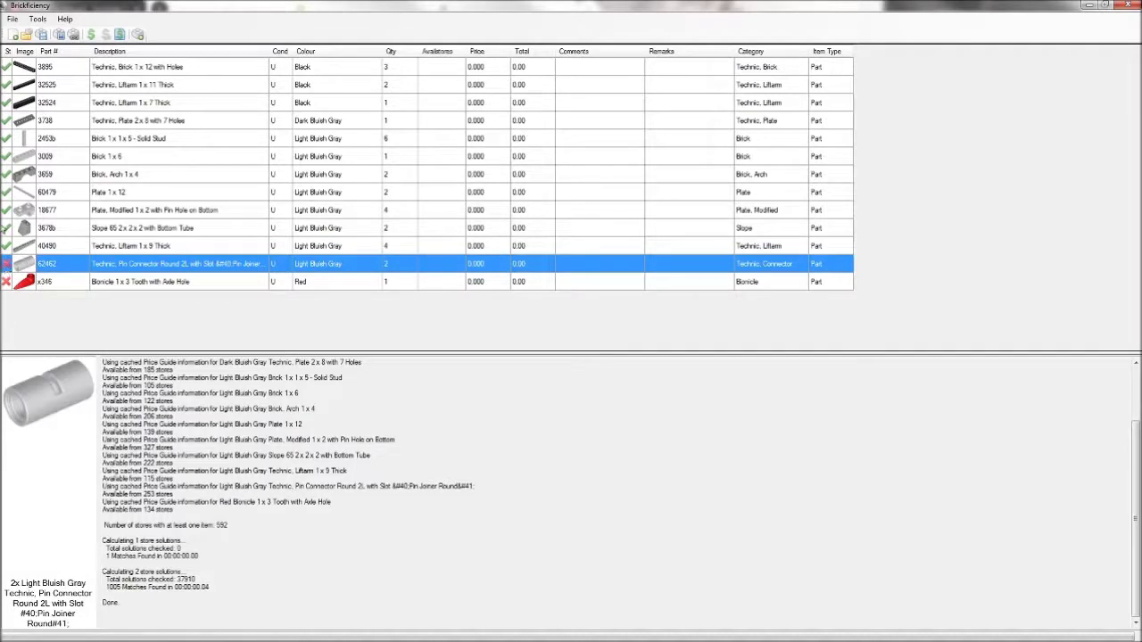
pyautogui.click(6, 210)
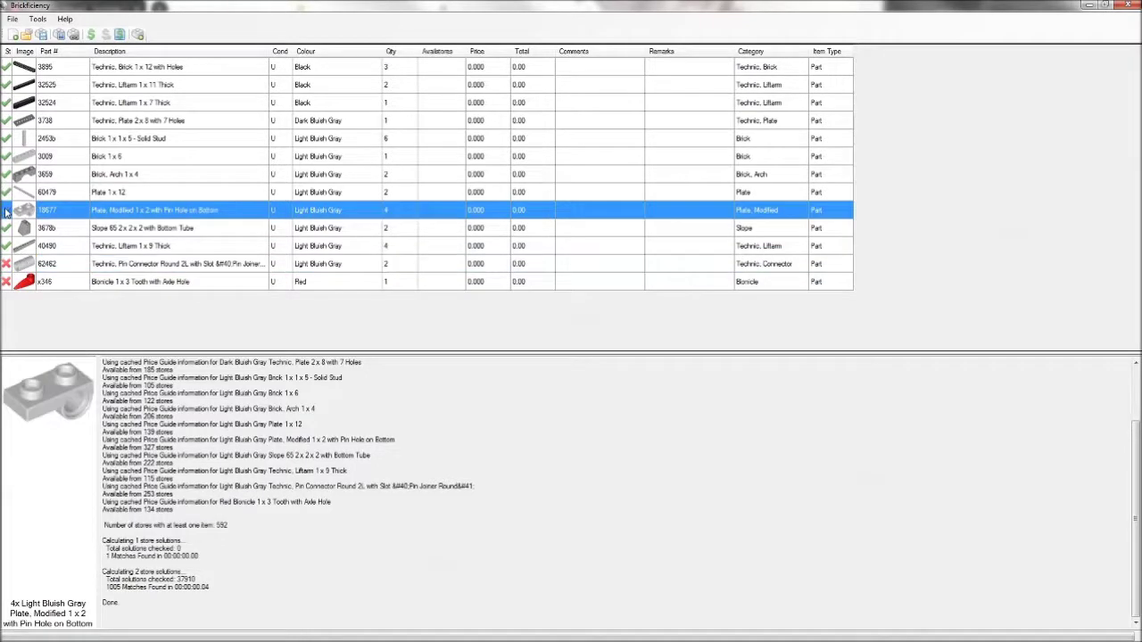
pyautogui.click(6, 211)
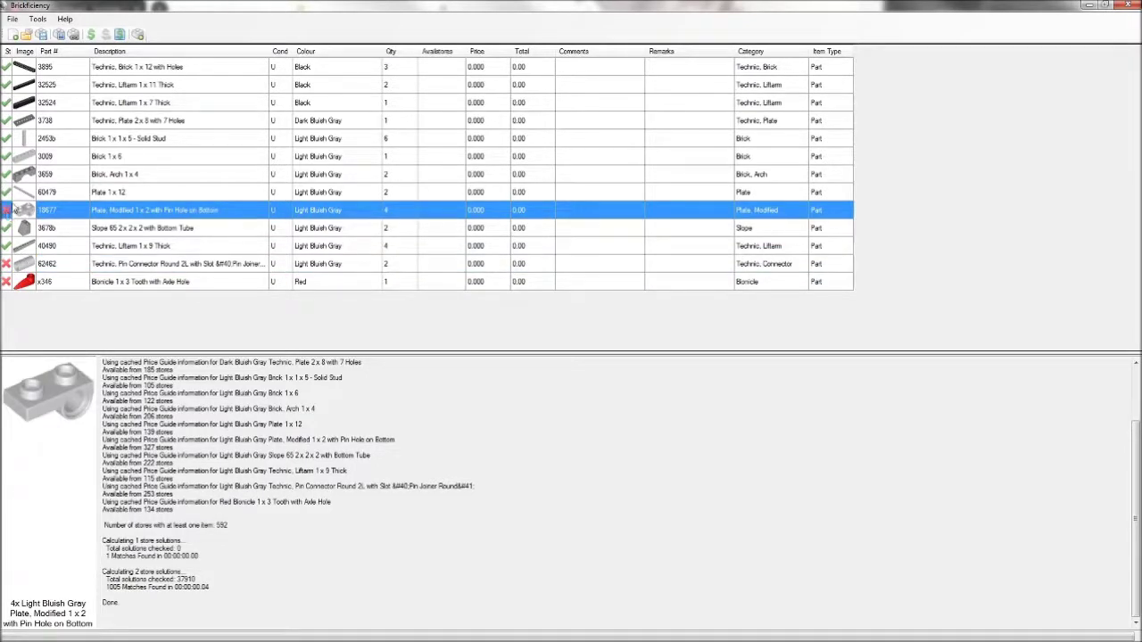
pyautogui.click(8, 158)
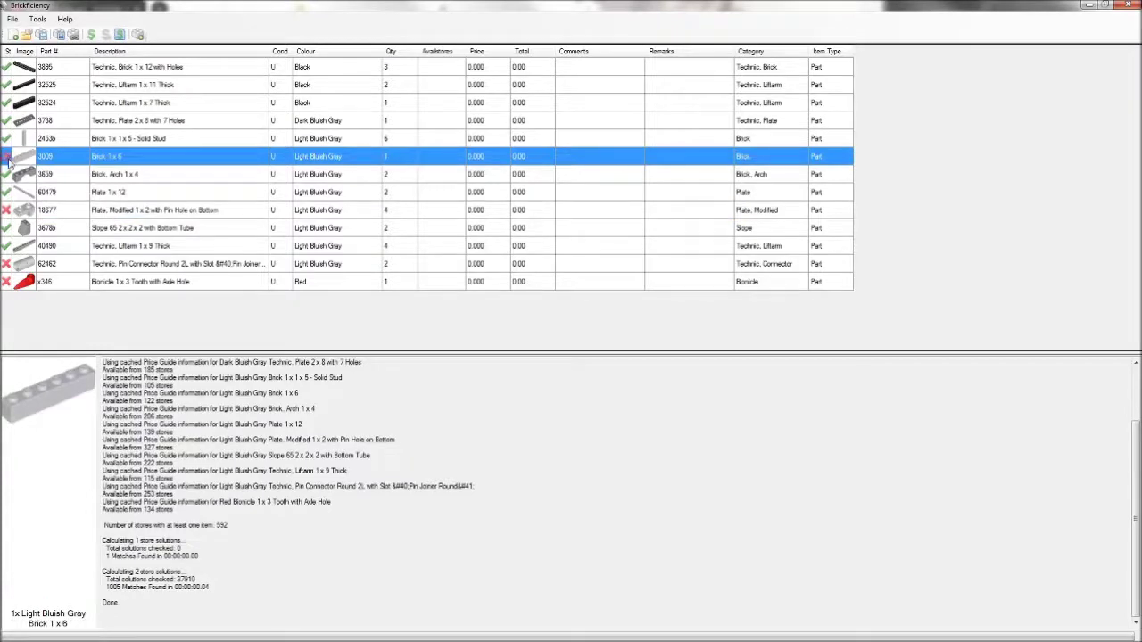
# - Recalculate the store combinations with the existing options and expand the 1 store solutions in the new report
pyautogui.click(90, 35)
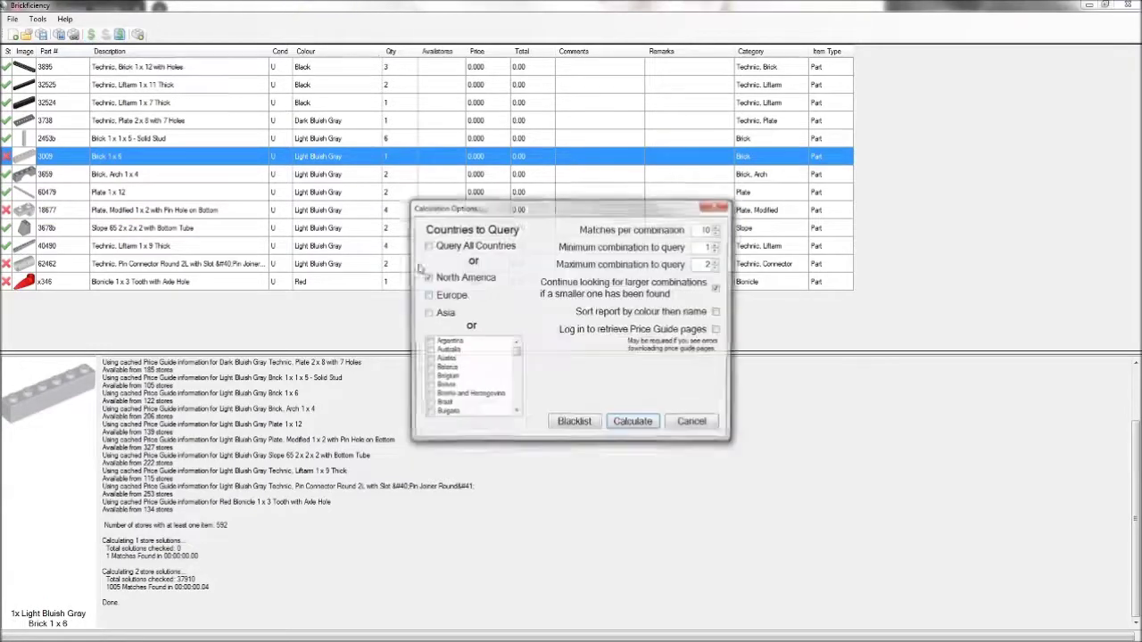
pyautogui.click(649, 428)
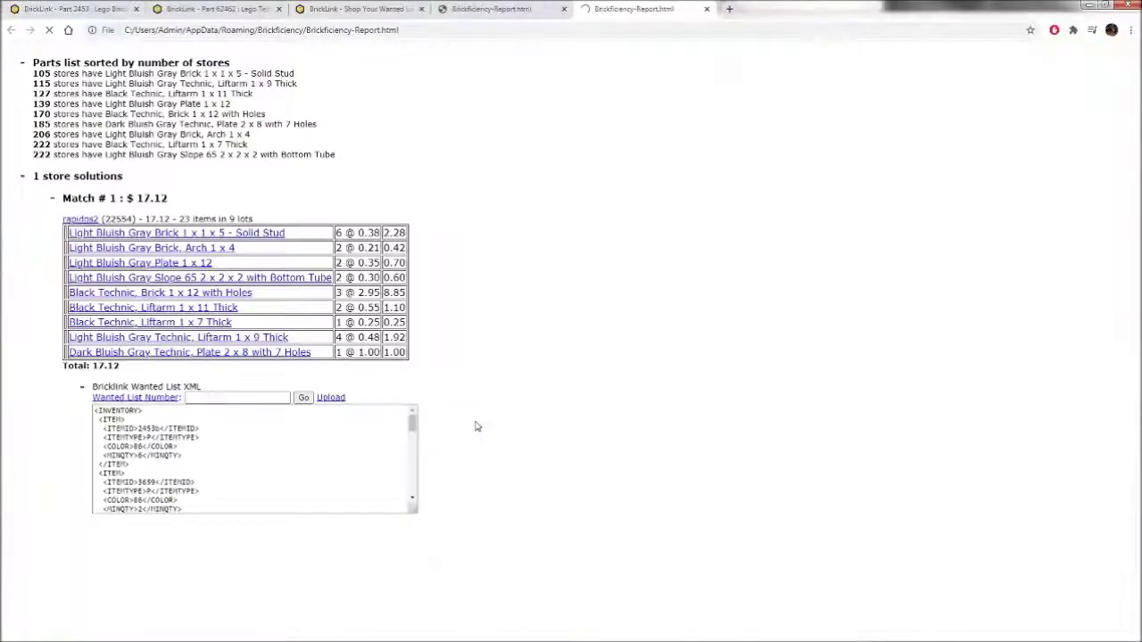
pyautogui.click(23, 182)
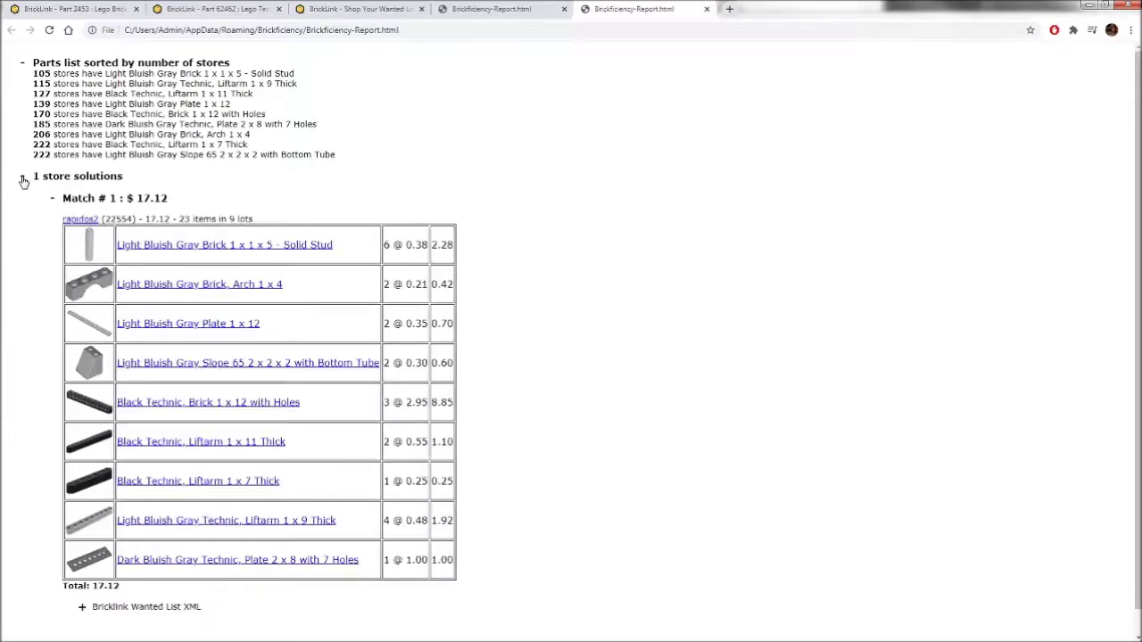
# - Return to Brickficiency, exclude the Light Bluish Gray Technic, Liftarm 1 x 9 Thick (40490), and recalculate the store solutions
pyautogui.hotkey('alt', 'Tab')
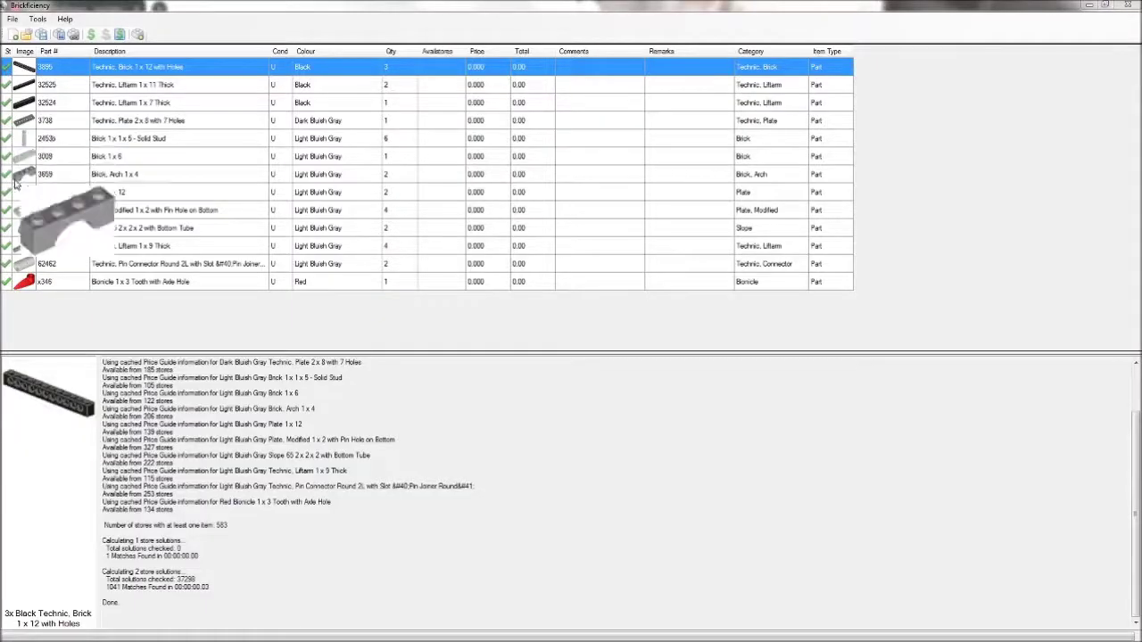
pyautogui.click(7, 249)
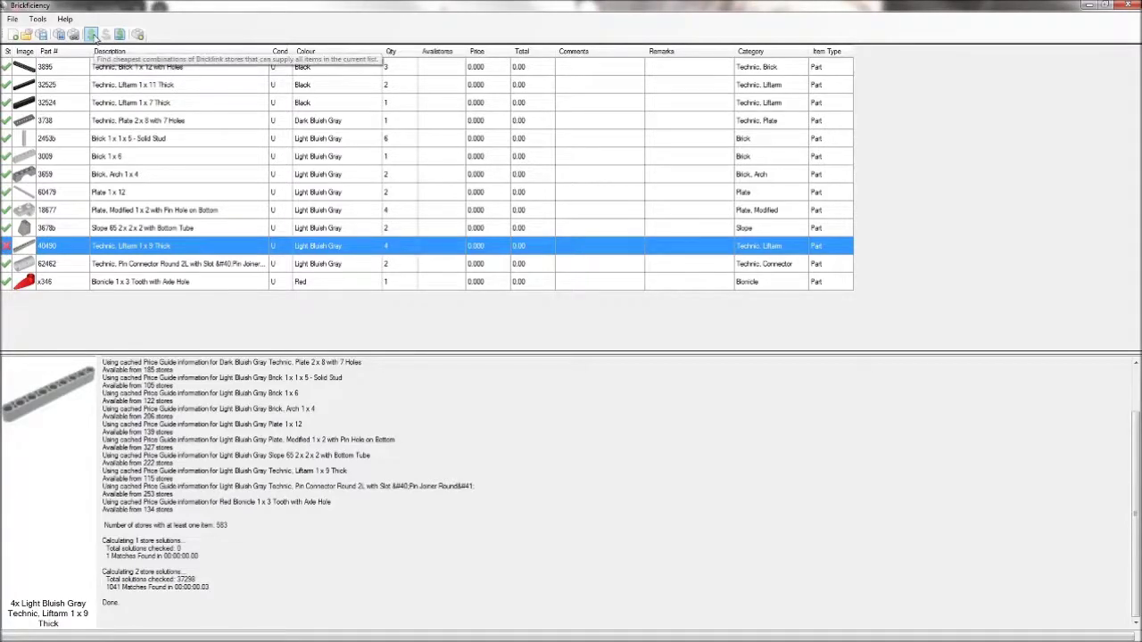
pyautogui.click(92, 34)
pyautogui.click(630, 423)
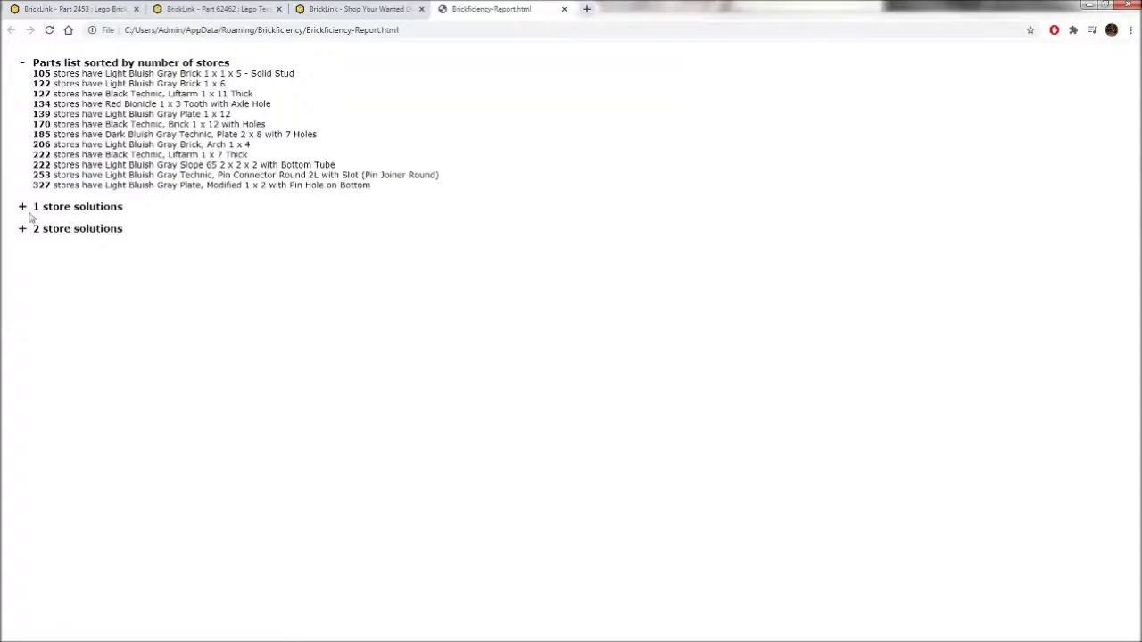
# - Expand the 1 store solutions and examine the price and parts list of Match # 1 from MAD BRICKZ
pyautogui.click(24, 207)
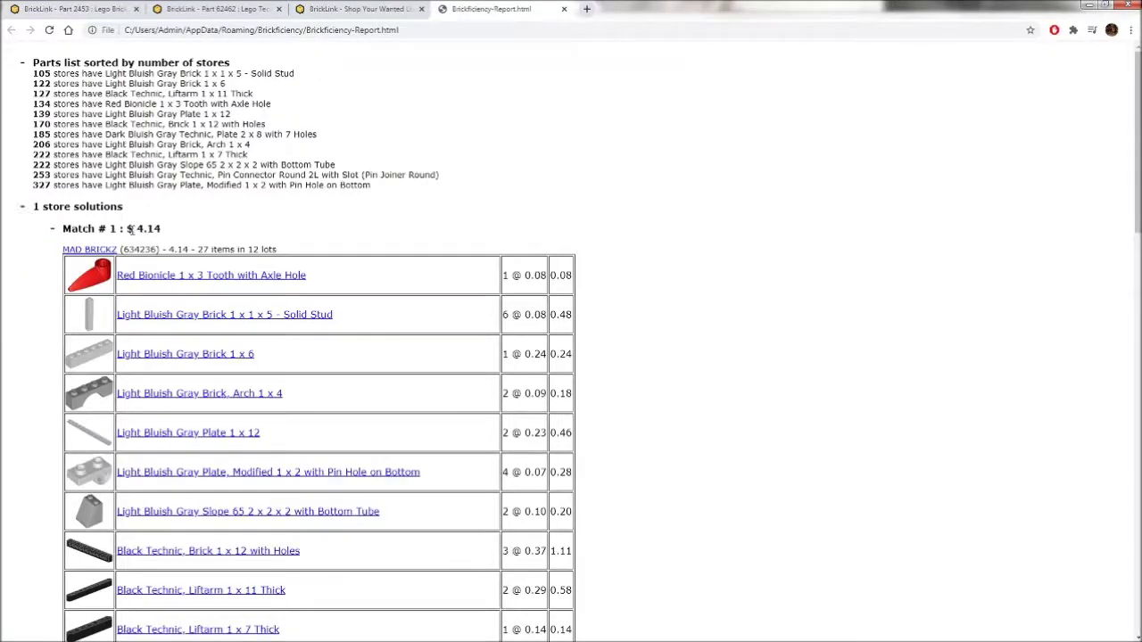
pyautogui.scroll(-3, 316, 264)
pyautogui.scroll(-3, 316, 264)
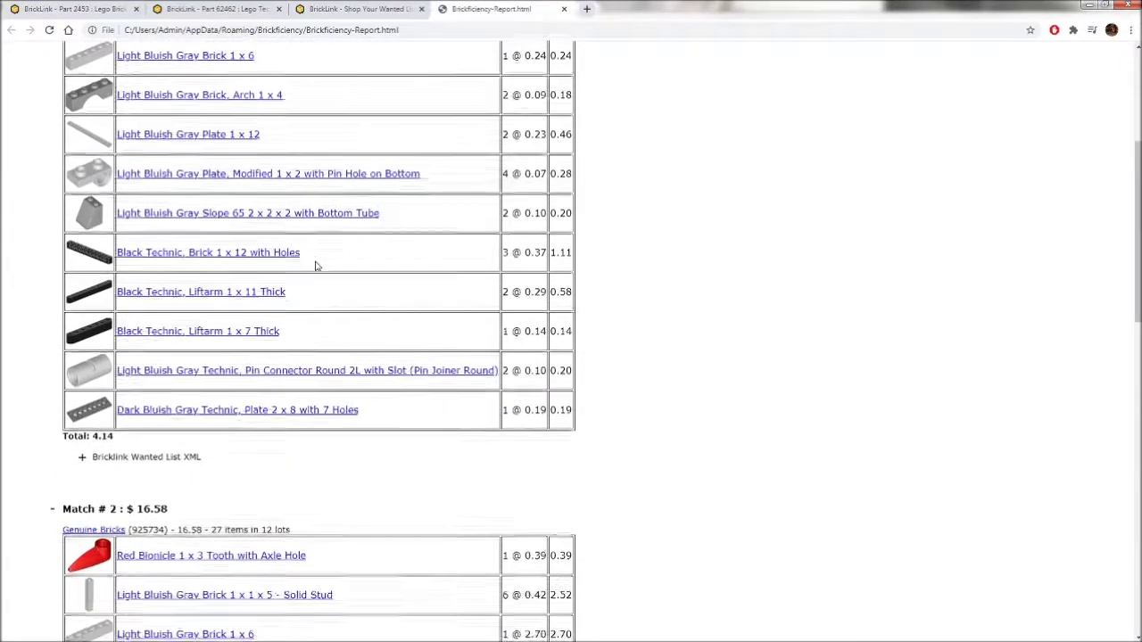
pyautogui.scroll(4, 316, 262)
pyautogui.scroll(-2, 316, 264)
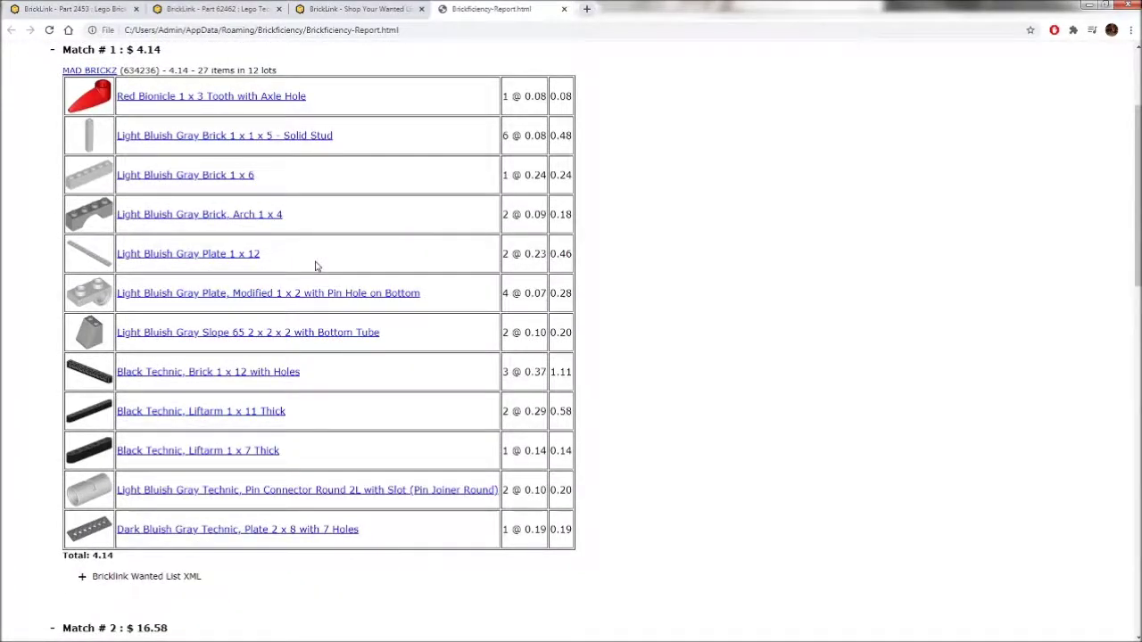
pyautogui.scroll(1, 316, 265)
pyautogui.scroll(-1, 316, 265)
pyautogui.scroll(1, 316, 265)
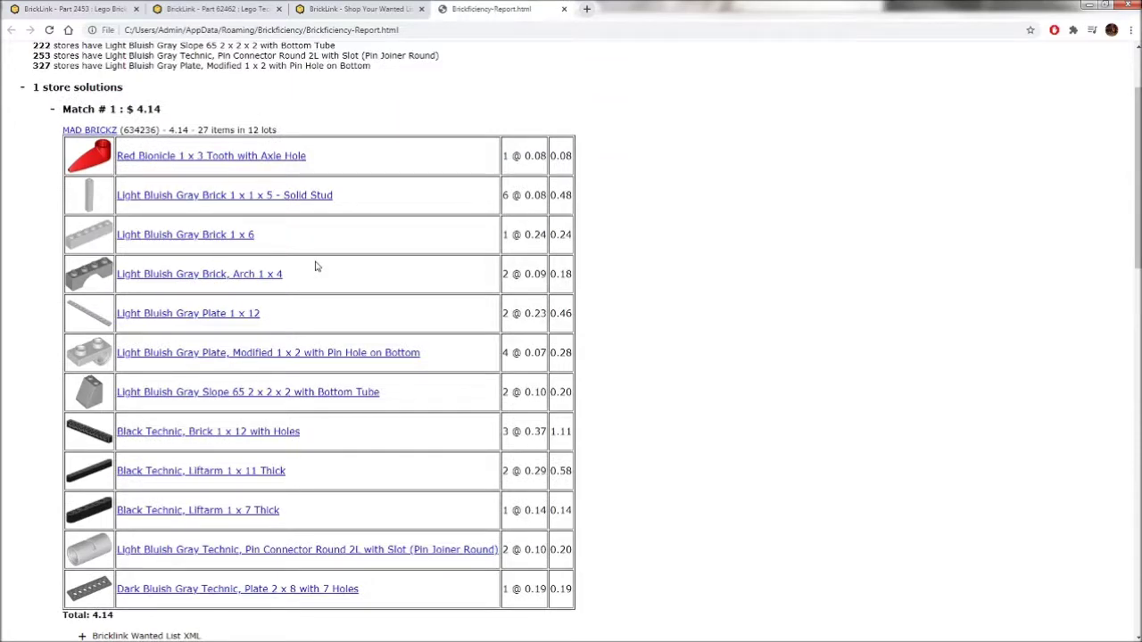
pyautogui.scroll(-1, 316, 265)
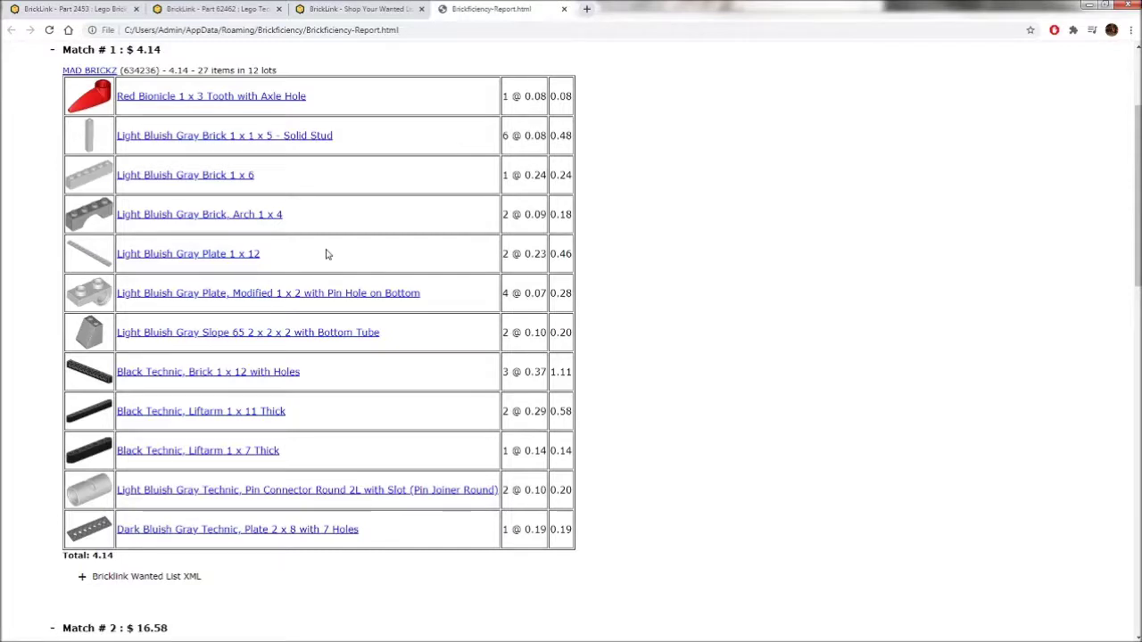
pyautogui.scroll(1, 326, 255)
# - Open the MAD BRICKZ store and browse its Technic and Technic, Brick part categories, going to the last page of Technic bricks
pyautogui.click(83, 132)
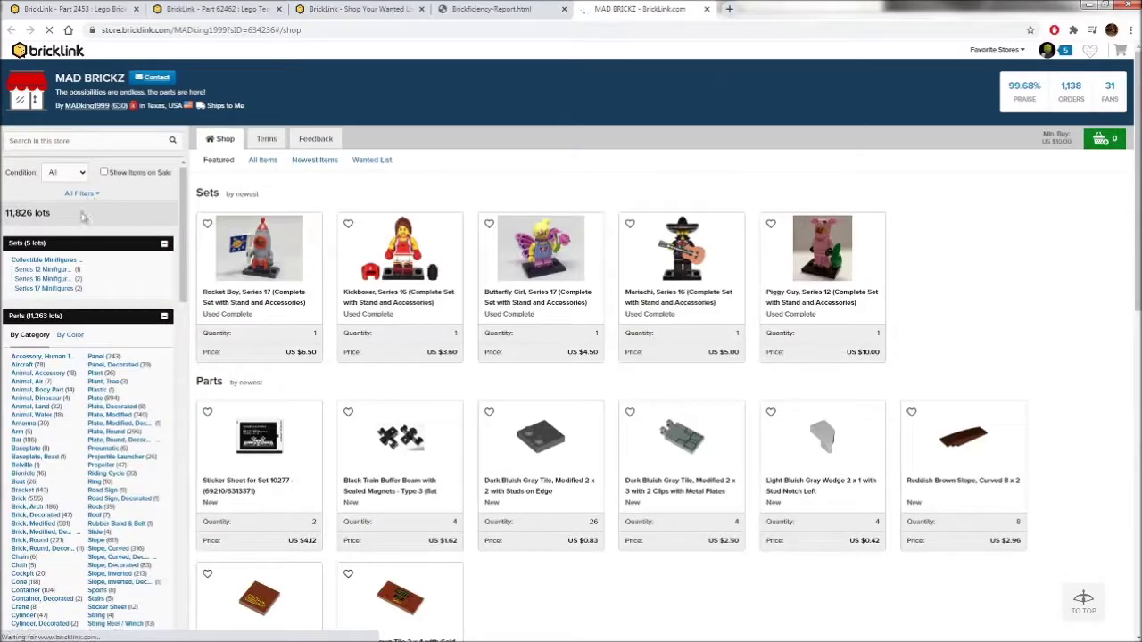
pyautogui.scroll(-3, 121, 366)
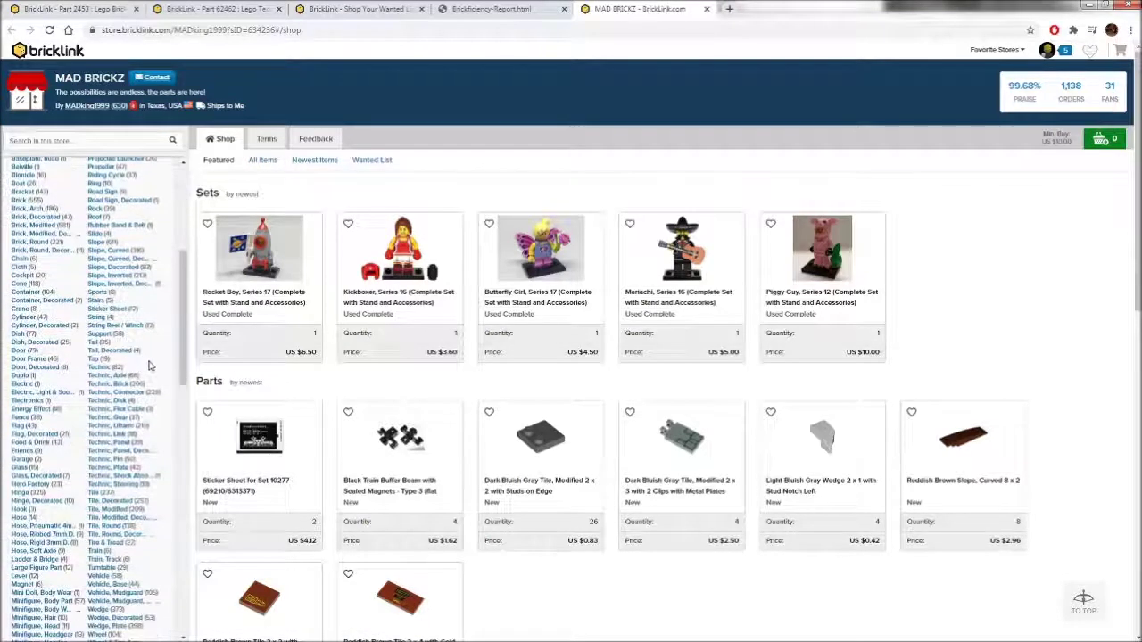
pyautogui.click(99, 369)
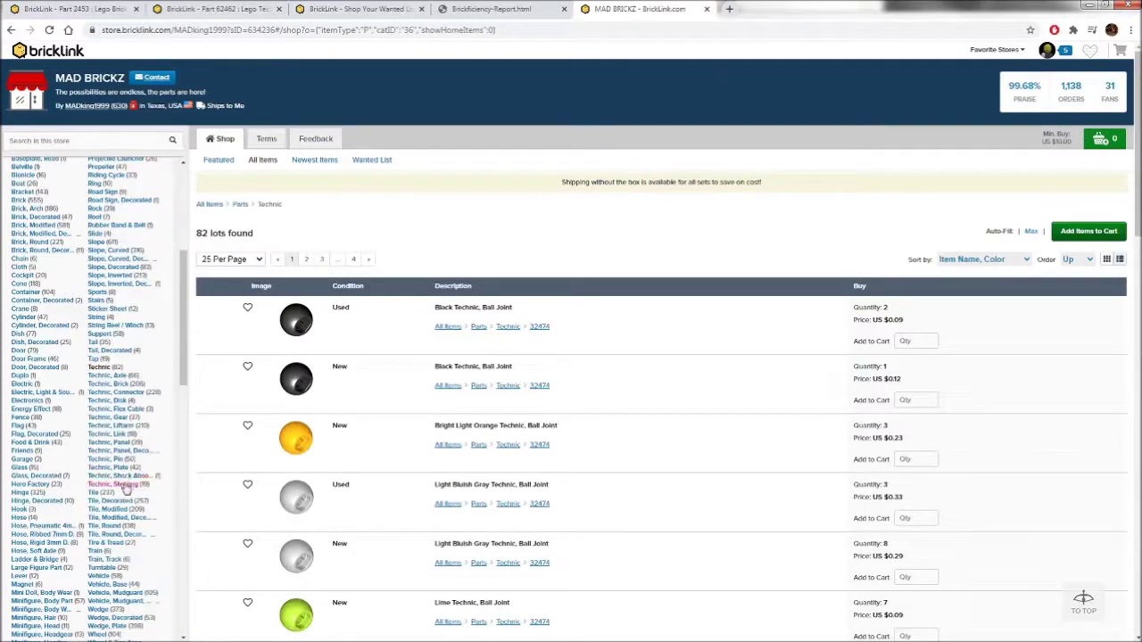
pyautogui.click(113, 386)
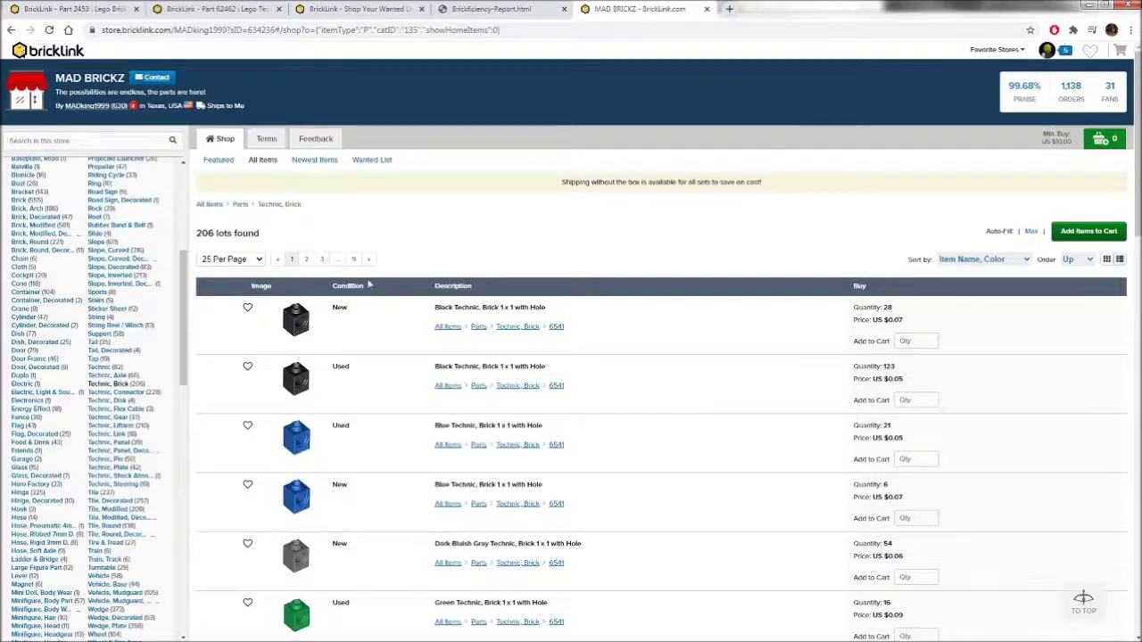
pyautogui.click(351, 261)
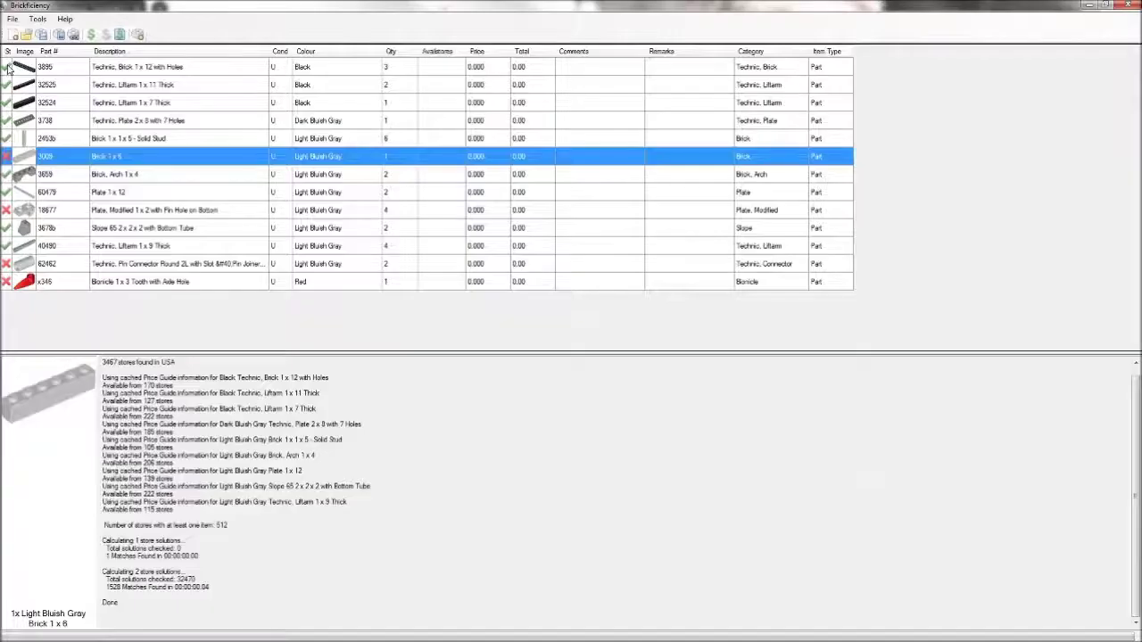
# - In Brickficiency, exclude part 3895, include 3009, 18677, 62462 and x346 again, and recalculate the store solutions
pyautogui.click(9, 68)
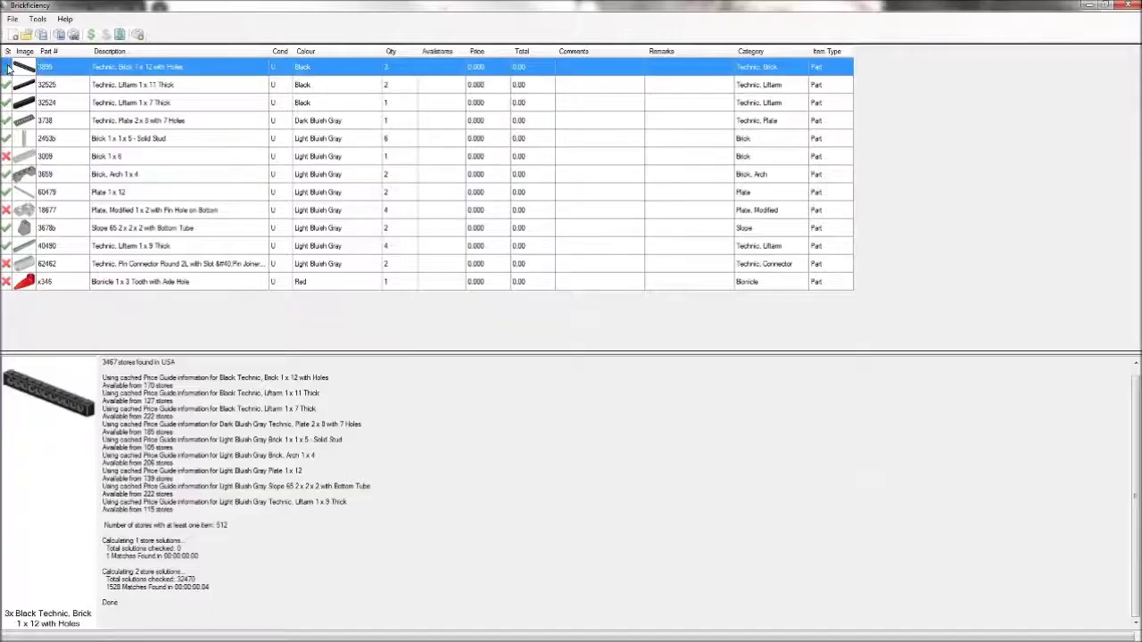
pyautogui.click(7, 157)
pyautogui.click(8, 211)
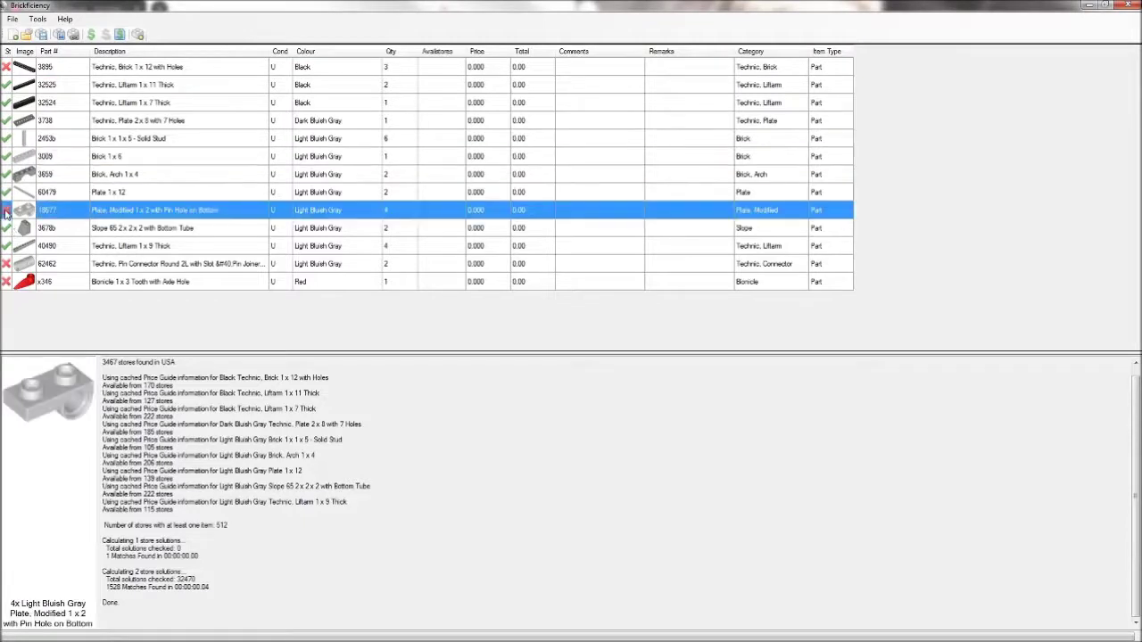
pyautogui.click(7, 264)
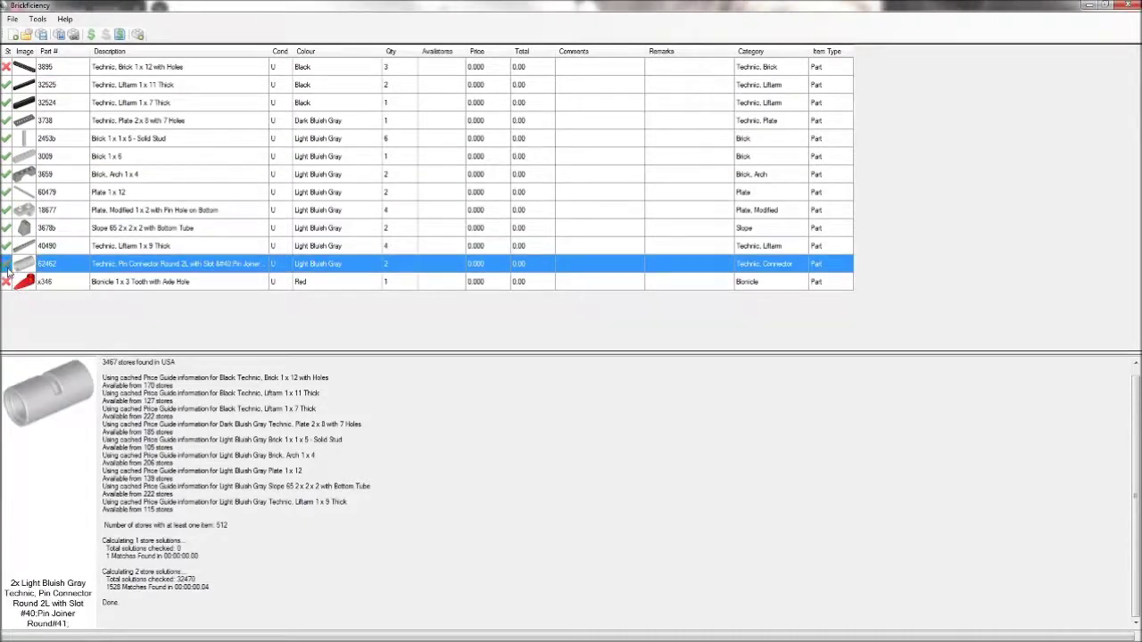
pyautogui.click(7, 282)
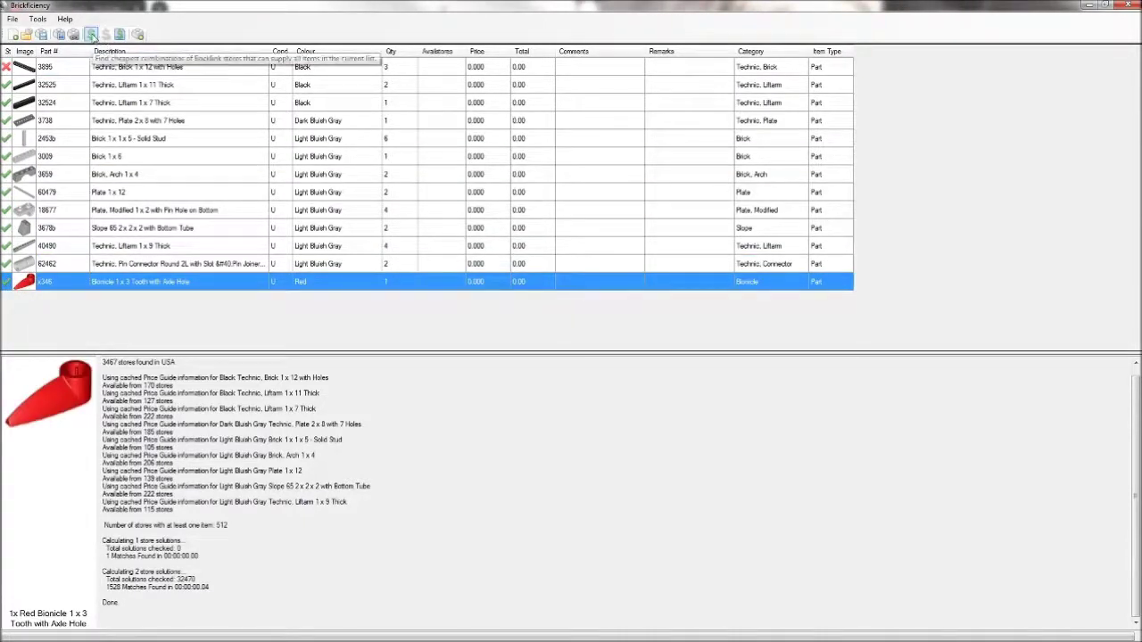
pyautogui.click(90, 34)
pyautogui.click(634, 425)
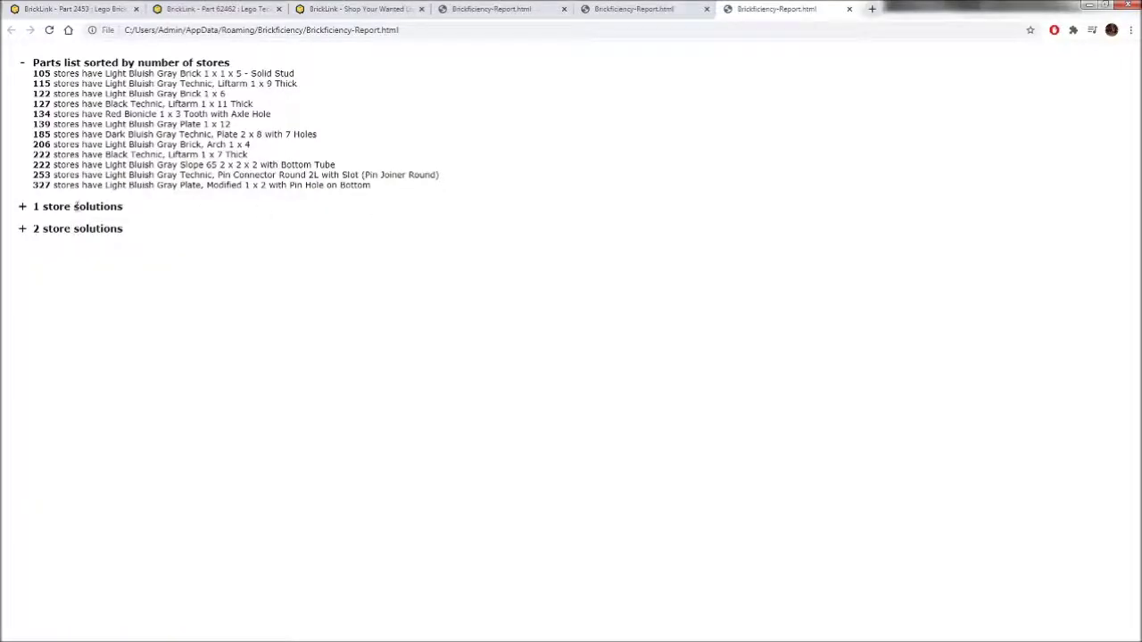
# - Expand the 1 store solutions in the report without part 3895 and examine the price and parts list of Match # 1
pyautogui.click(23, 207)
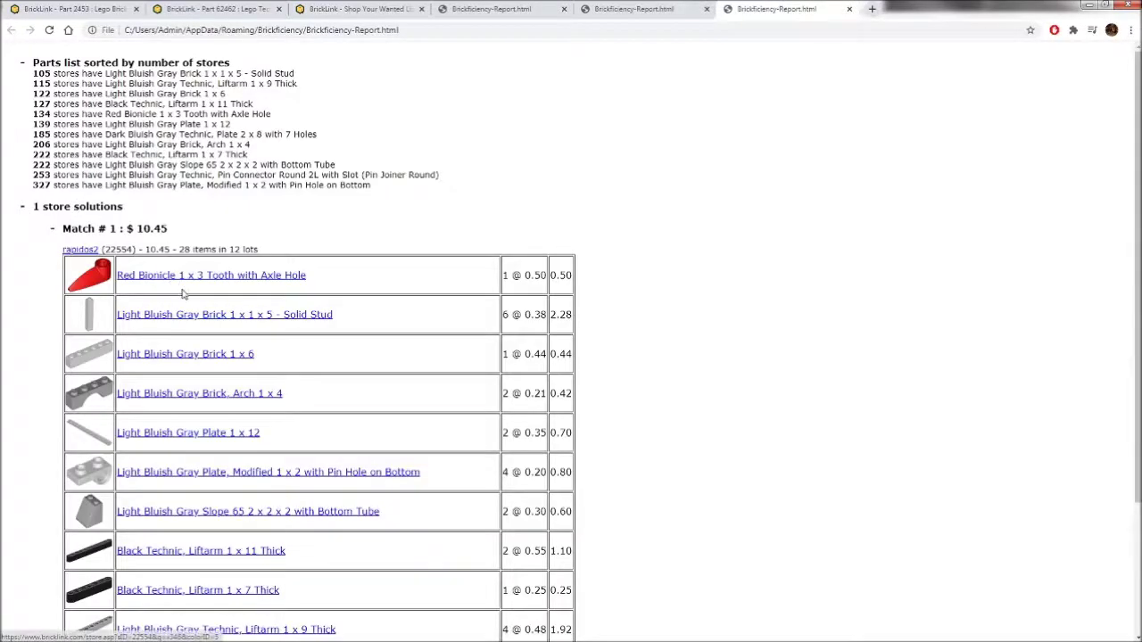
pyautogui.scroll(-1, 183, 295)
pyautogui.scroll(-1, 183, 295)
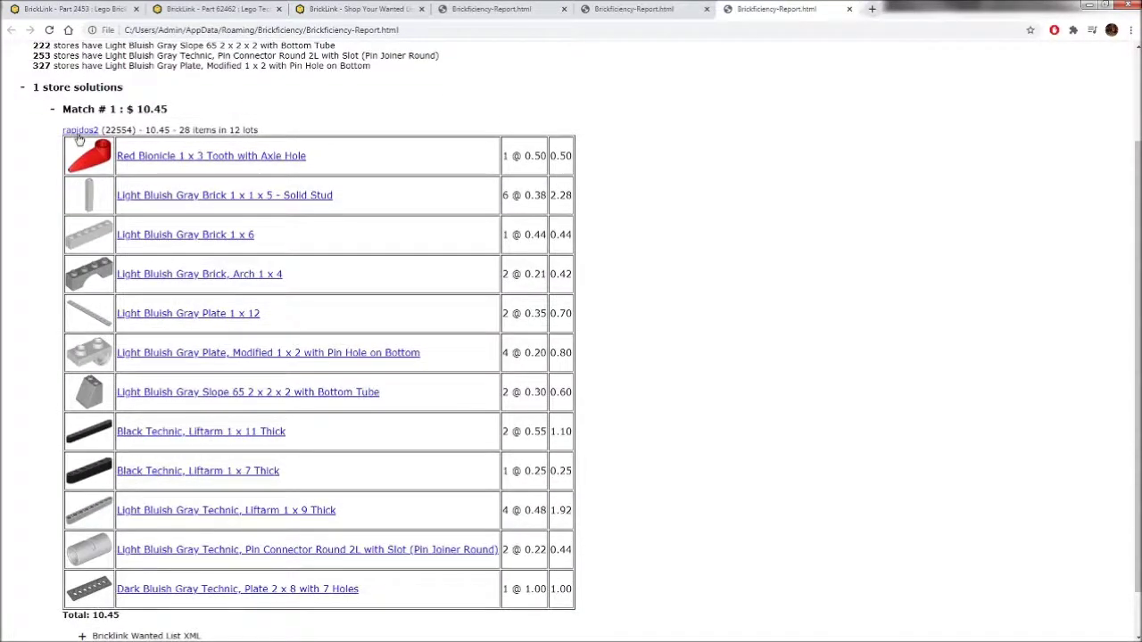
pyautogui.scroll(-1, 301, 280)
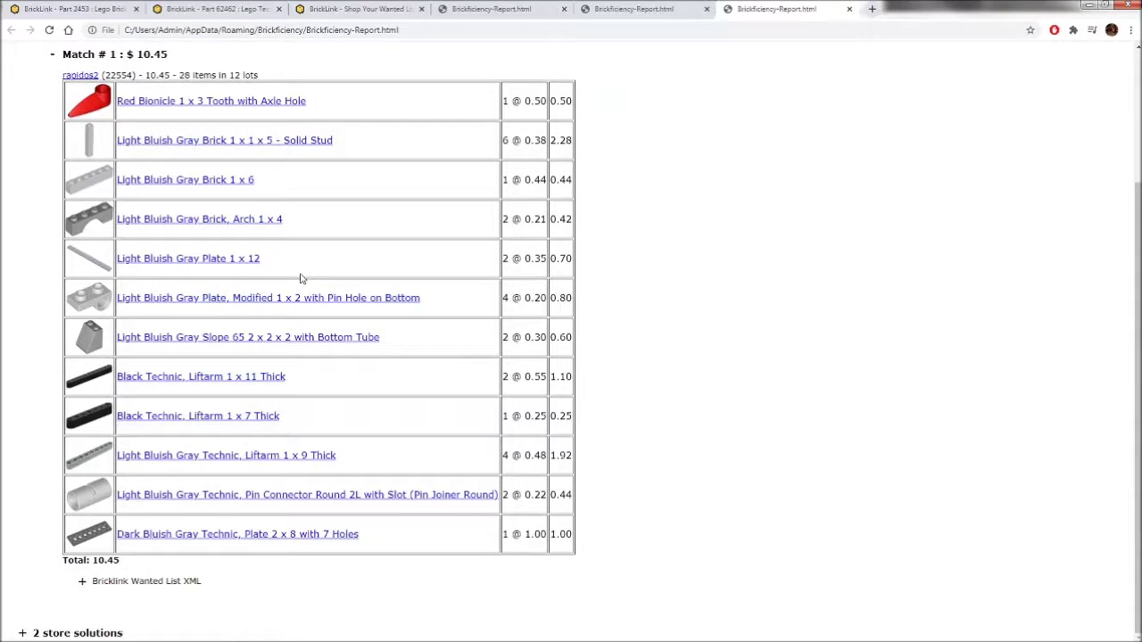